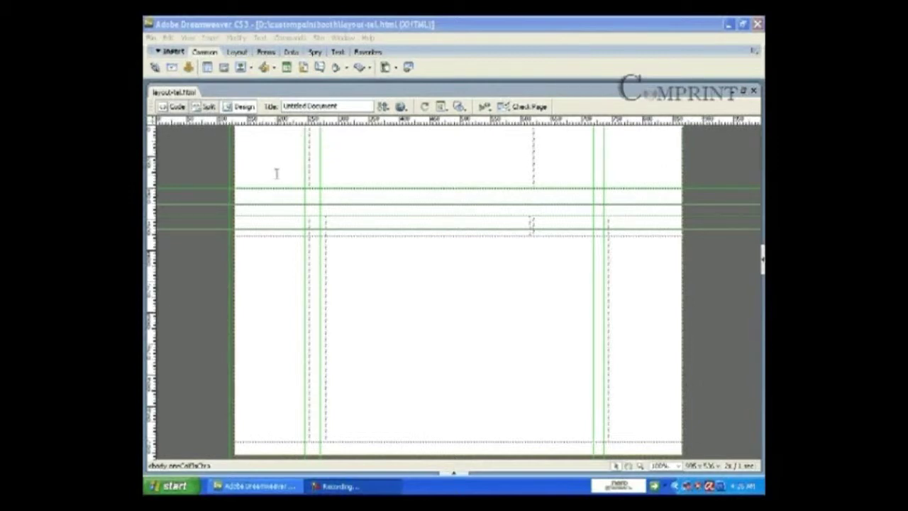
pyautogui.click(399, 178)
pyautogui.moveTo(398, 172); pyautogui.dragTo(604, 173)
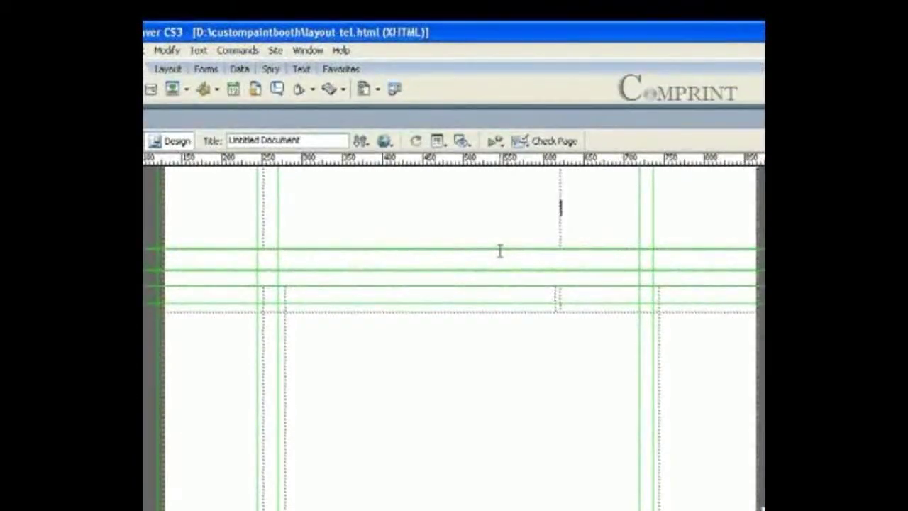
pyautogui.click(239, 190)
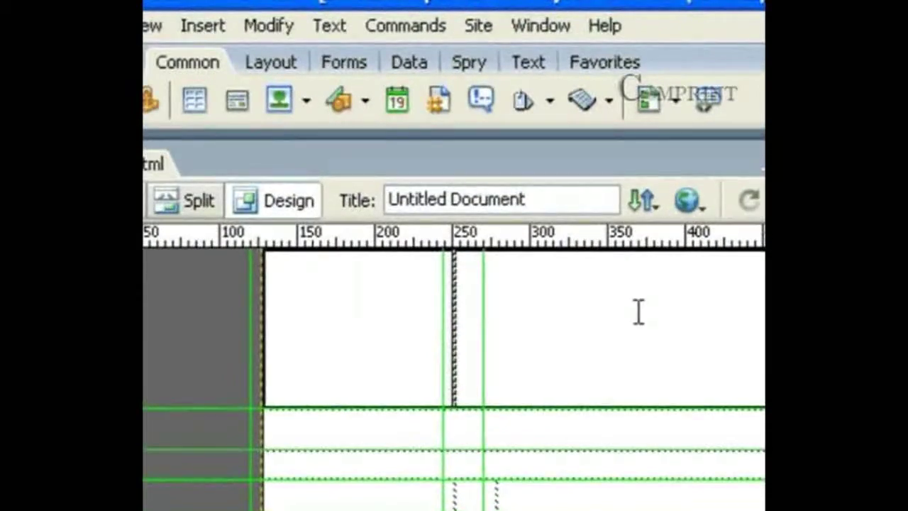
# Align the two leftmost vertical guides with the left and right edges of the table's first column
pyautogui.click(400, 331)
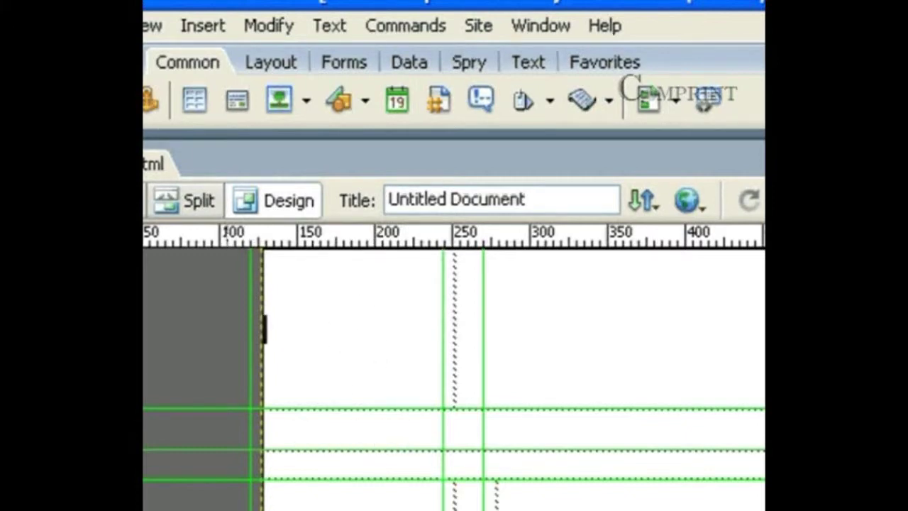
pyautogui.moveTo(251, 355); pyautogui.dragTo(261, 355)
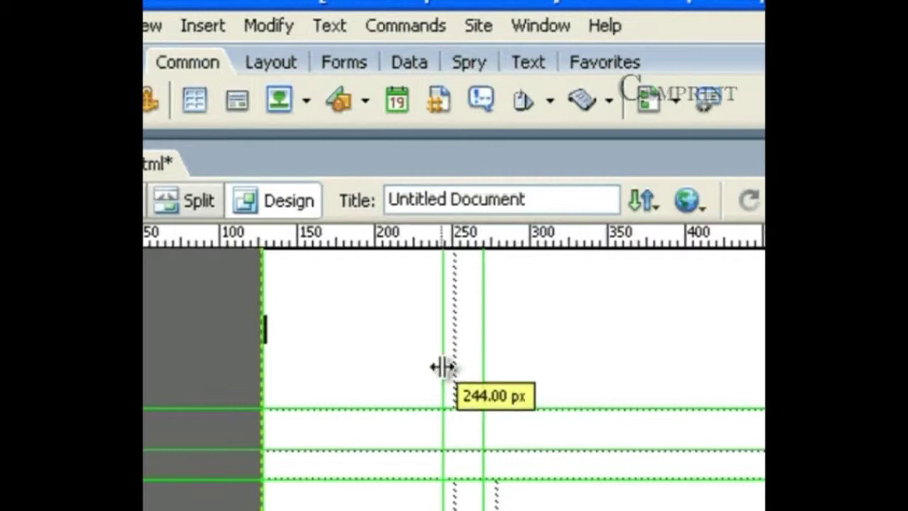
pyautogui.moveTo(448, 364); pyautogui.dragTo(457, 364)
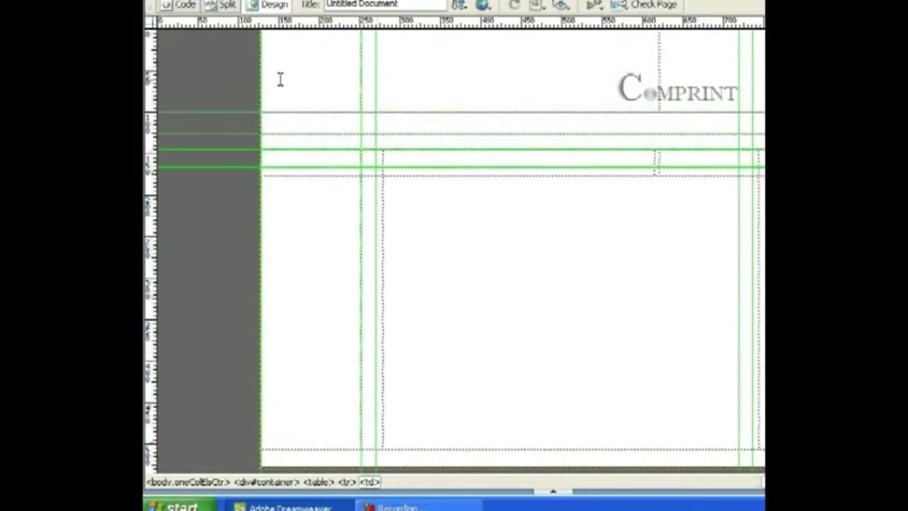
# Set the top-left table cell's width to 100 and move the vertical guide to the column's new right edge
pyautogui.click(557, 493)
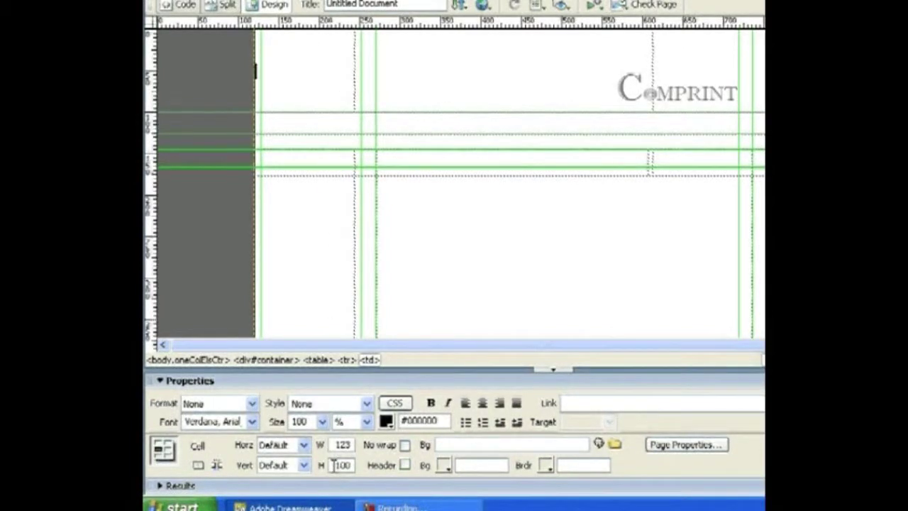
pyautogui.doubleClick(342, 444)
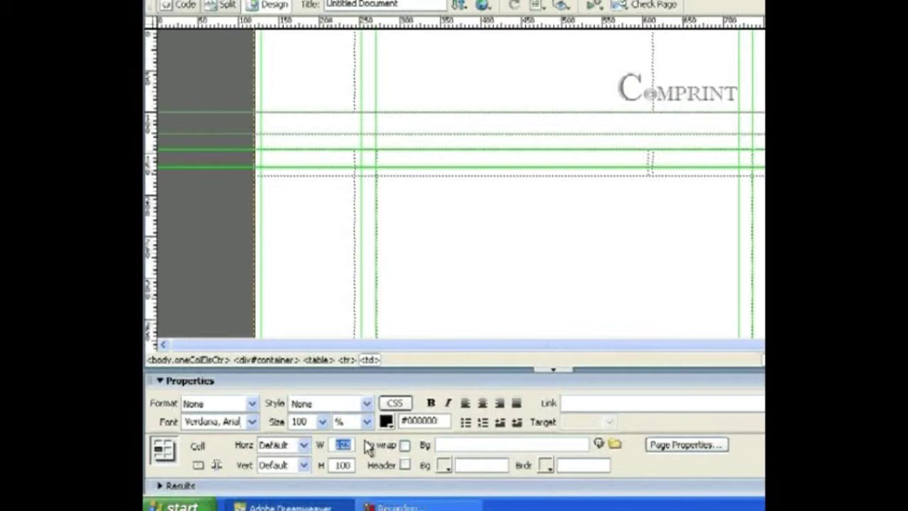
pyautogui.write('100')
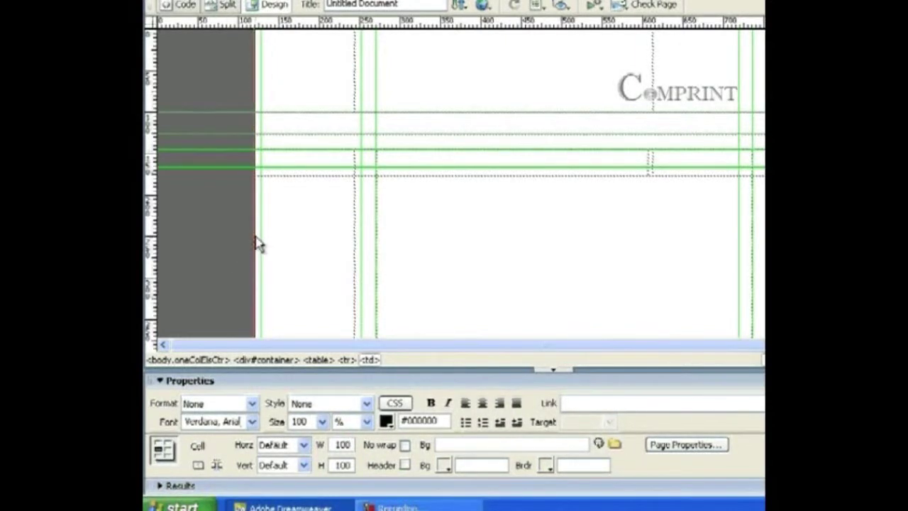
pyautogui.moveTo(354, 141); pyautogui.dragTo(338, 107)
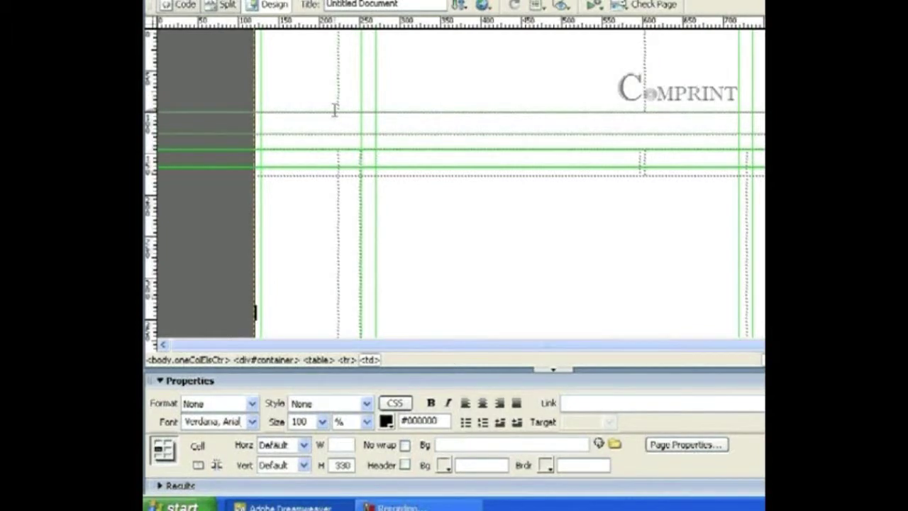
pyautogui.click(298, 62)
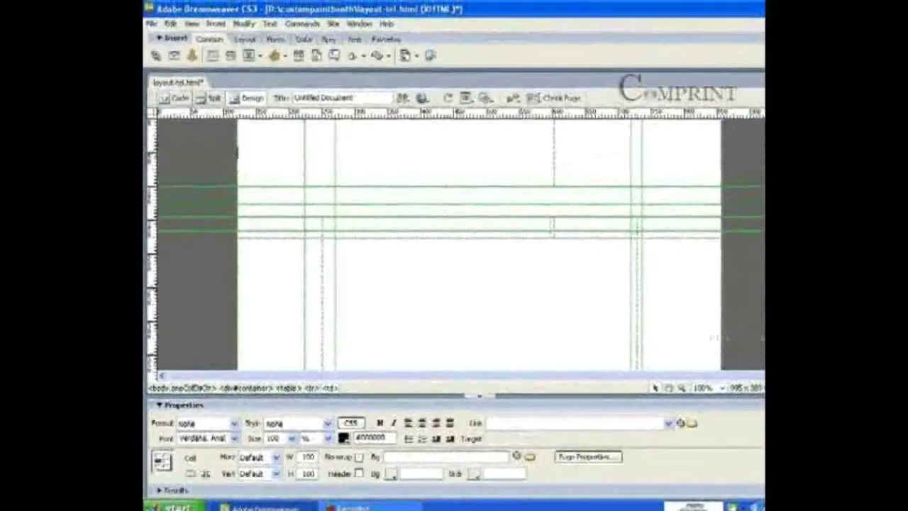
# Launch Adobe Photoshop CS3 and open the settings for a new document
pyautogui.click(160, 501)
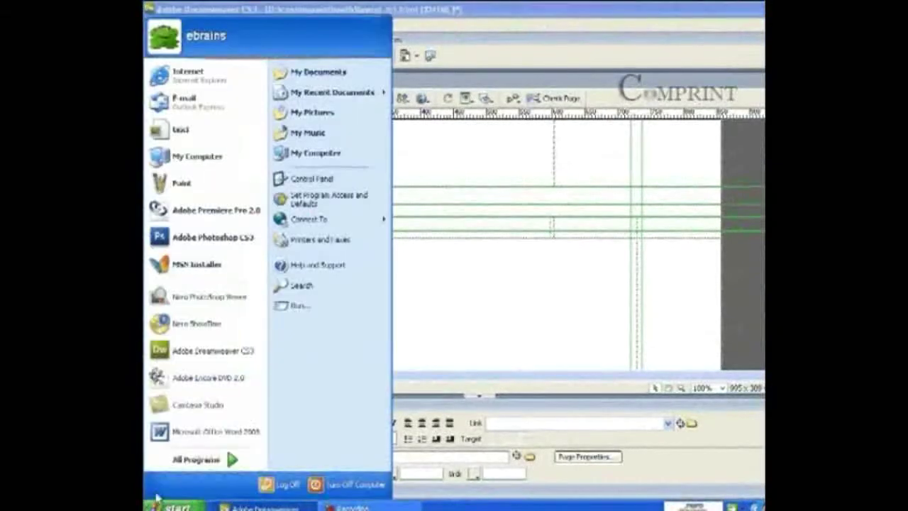
pyautogui.click(206, 237)
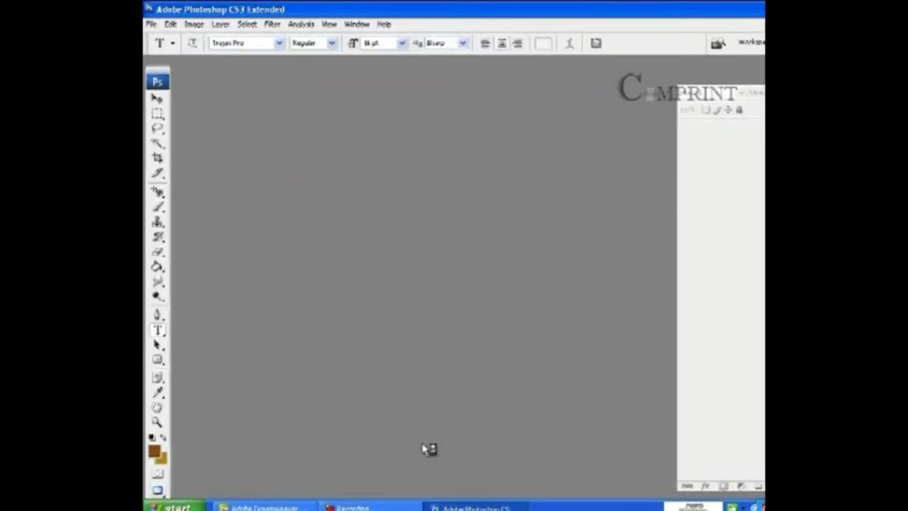
pyautogui.click(151, 25)
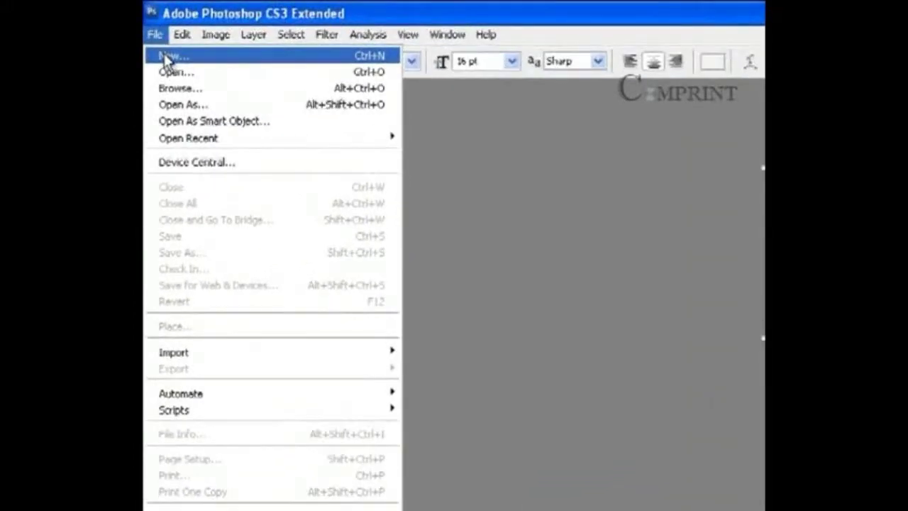
pyautogui.click(165, 56)
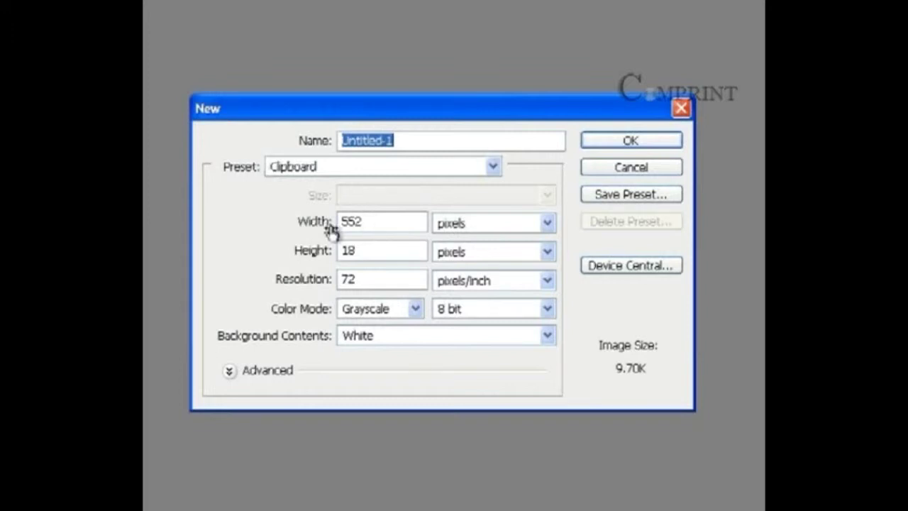
# Create the document at 100 by 100 pixels in RGB Color mode
pyautogui.doubleClick(364, 222)
pyautogui.write('100')
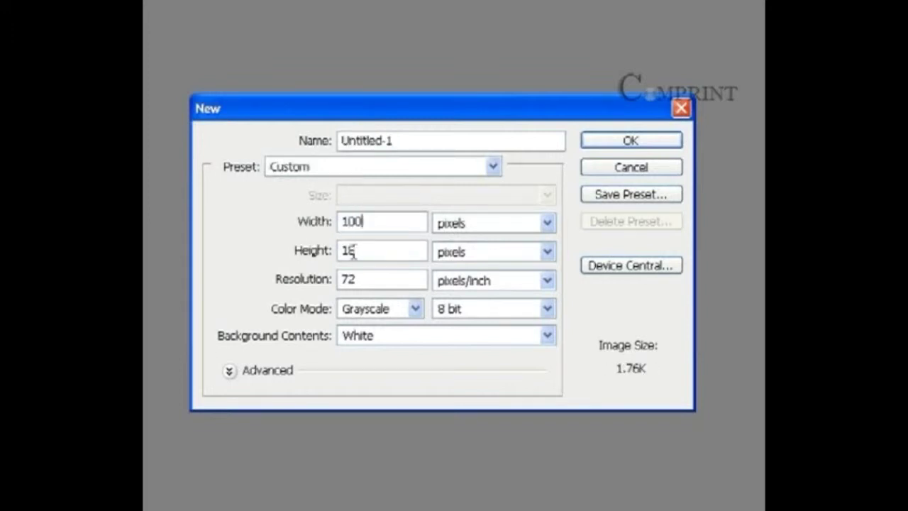
pyautogui.press('Tab')
pyautogui.write('100')
pyautogui.press('Tab')
pyautogui.click(358, 279)
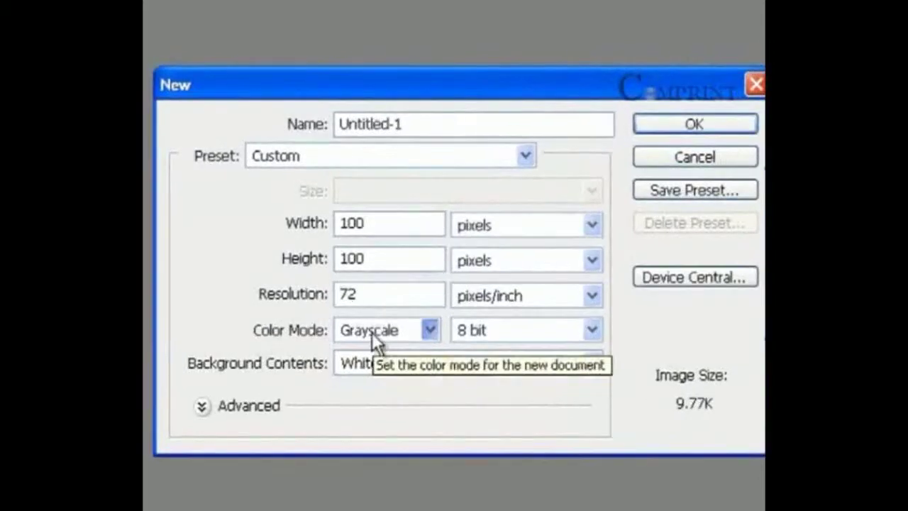
pyautogui.click(373, 335)
pyautogui.click(368, 390)
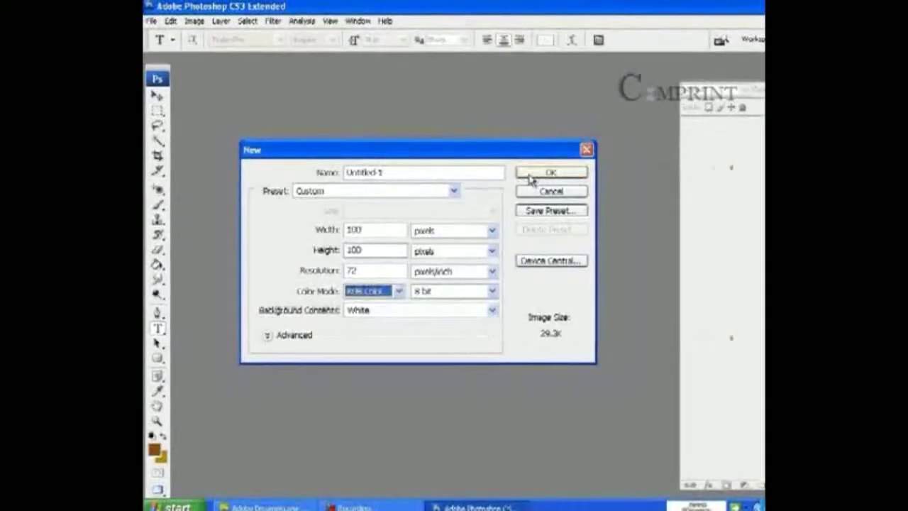
pyautogui.click(531, 177)
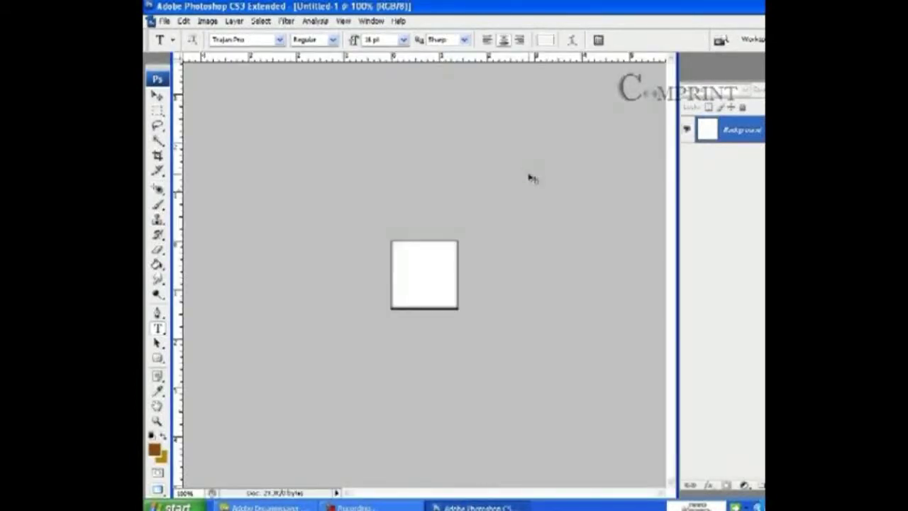
# Set the foreground color to light peach ffcc9f and fill the canvas with the Paint Bucket
pyautogui.hotkey('ctrl', '+')
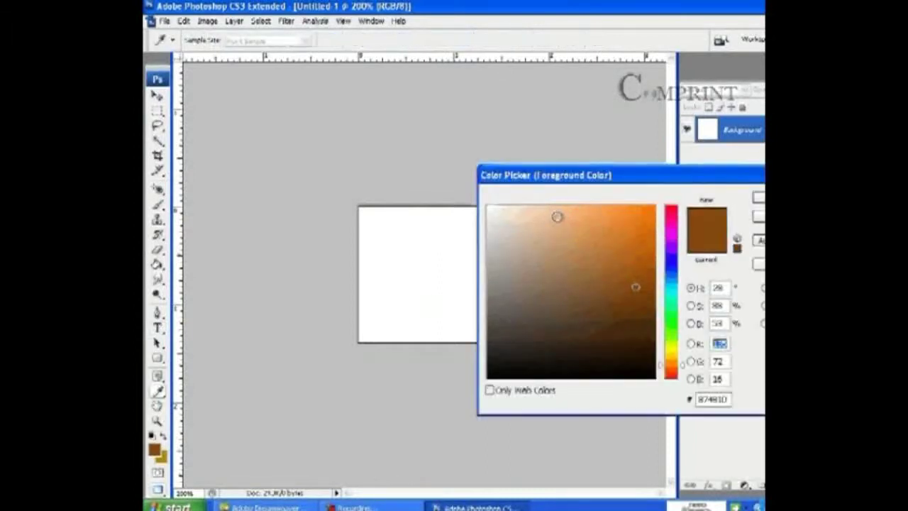
pyautogui.moveTo(559, 217)
pyautogui.mouseDown()
pyautogui.moveTo(547, 205)
pyautogui.moveTo(545, 218)
pyautogui.moveTo(578, 217)
pyautogui.moveTo(562, 206)
pyautogui.moveTo(545, 213)
pyautogui.moveTo(549, 205)
pyautogui.mouseUp()
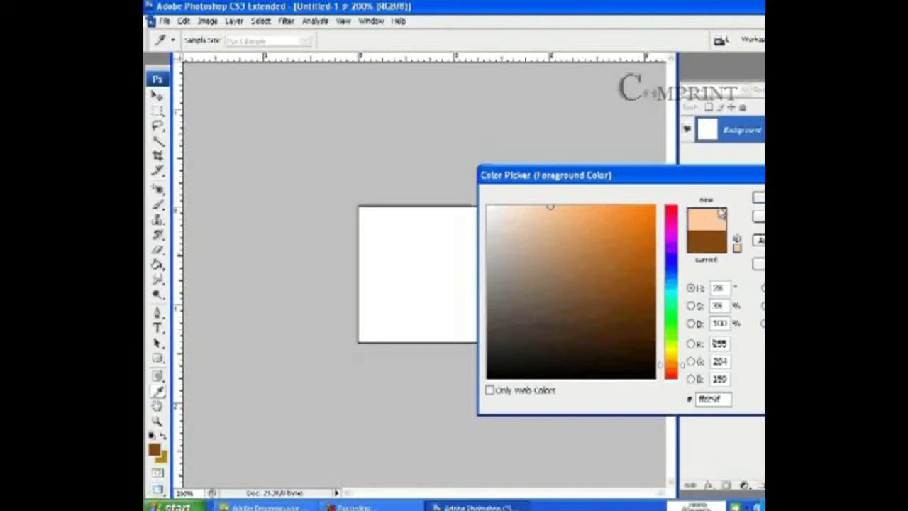
pyautogui.click(757, 200)
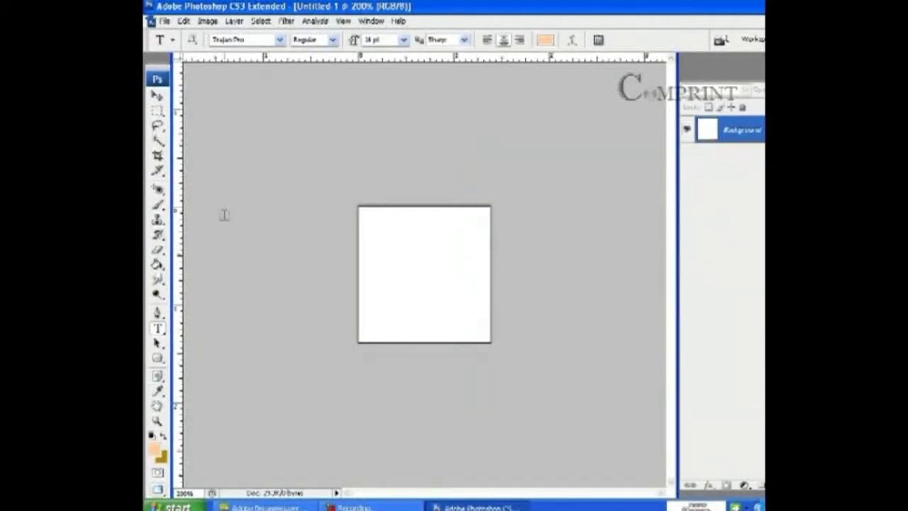
pyautogui.click(158, 265)
pyautogui.click(389, 252)
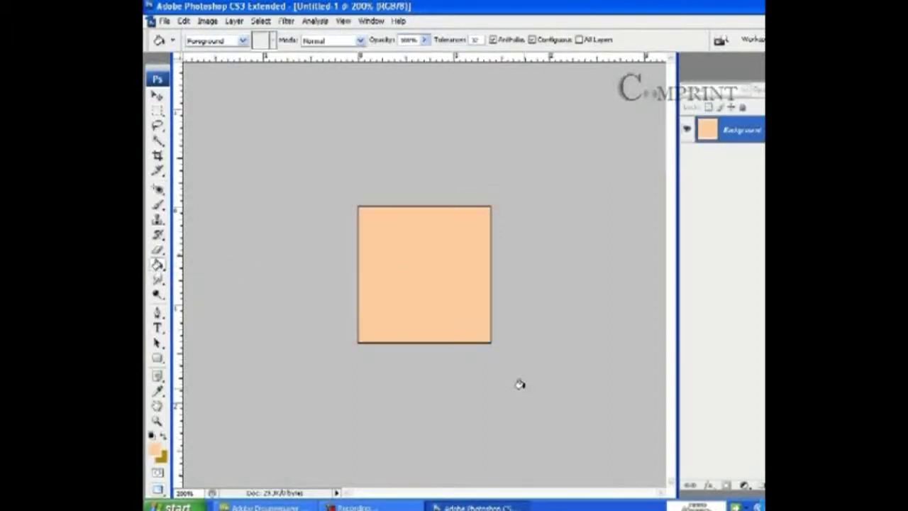
# Draw a rounded rectangle in brown 844a16 covering most of the canvas, leaving a peach border around it
pyautogui.click(158, 358)
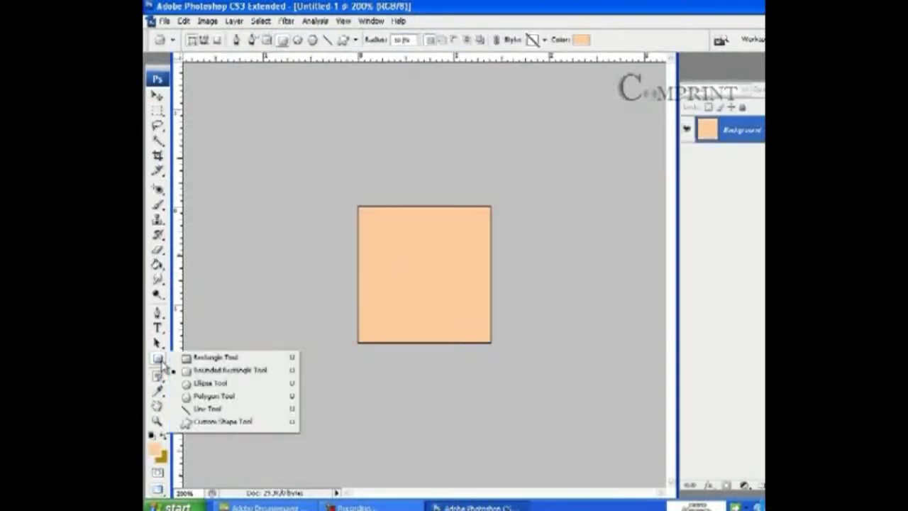
pyautogui.click(202, 370)
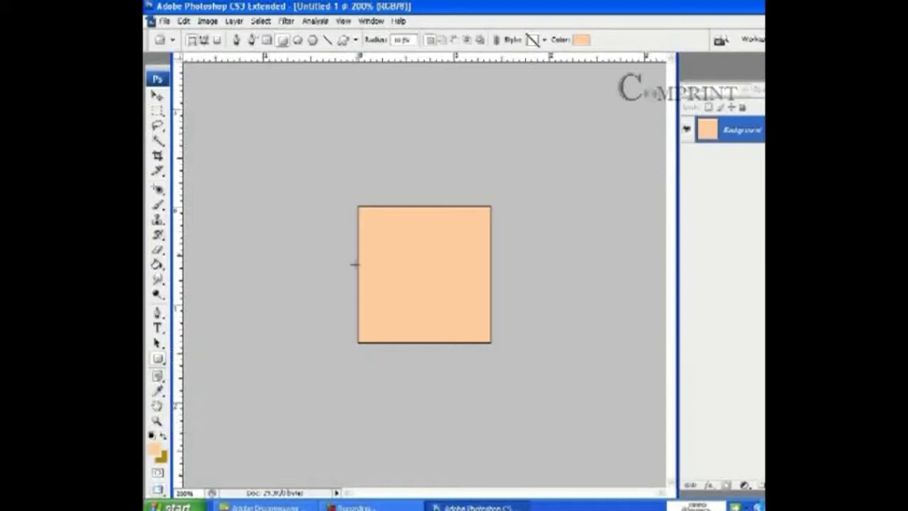
pyautogui.click(582, 40)
pyautogui.click(642, 251)
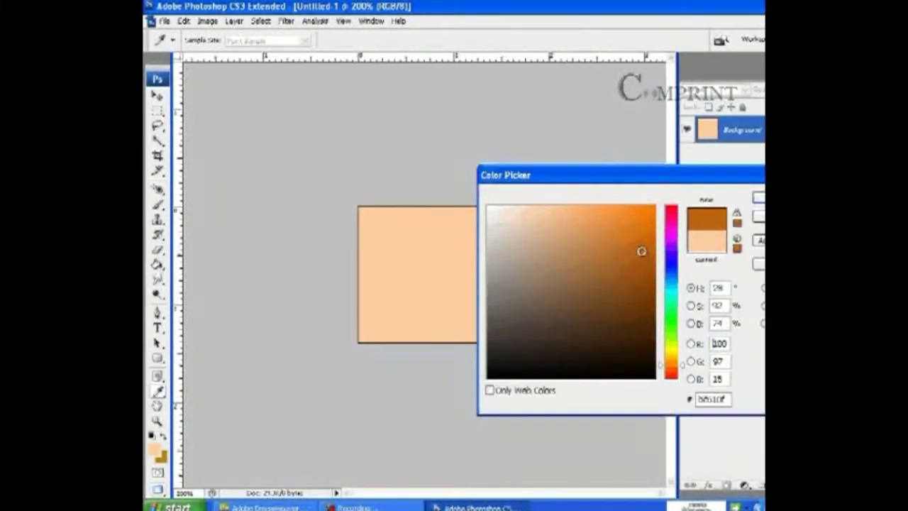
pyautogui.moveTo(642, 251); pyautogui.dragTo(627, 289)
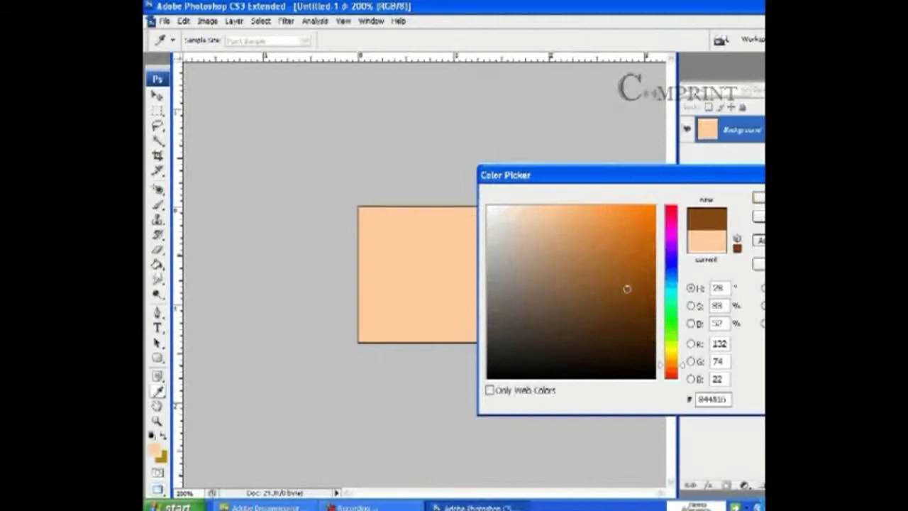
pyautogui.press('Return')
pyautogui.moveTo(369, 227); pyautogui.dragTo(480, 329)
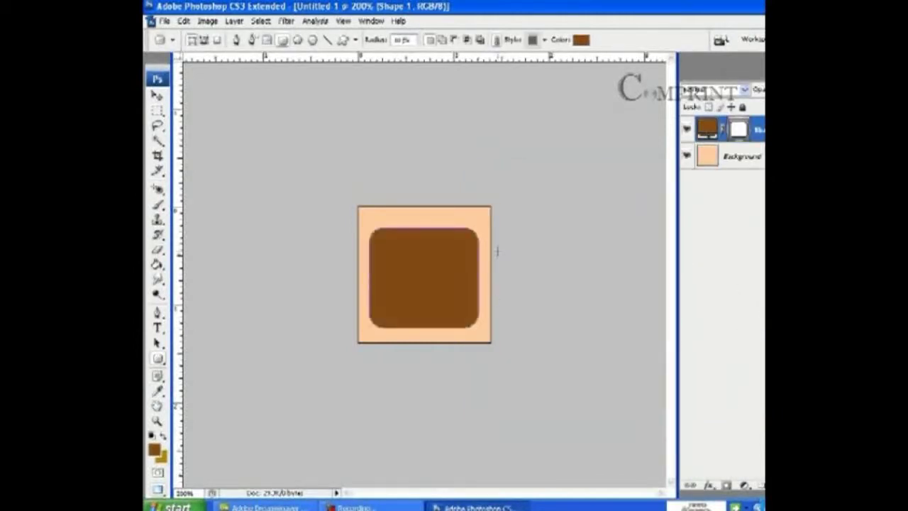
# Add the text "MI" and position it at the center of the brown rounded rectangle
pyautogui.click(157, 96)
pyautogui.click(158, 328)
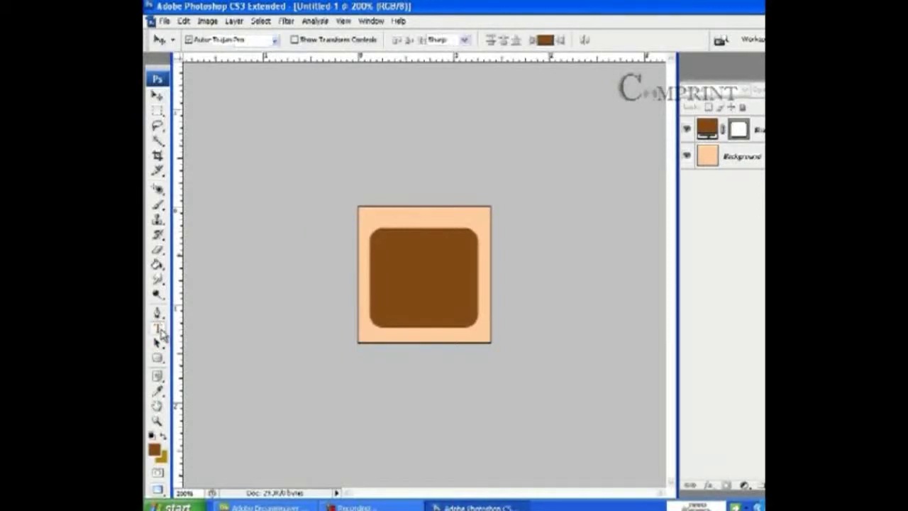
pyautogui.click(381, 293)
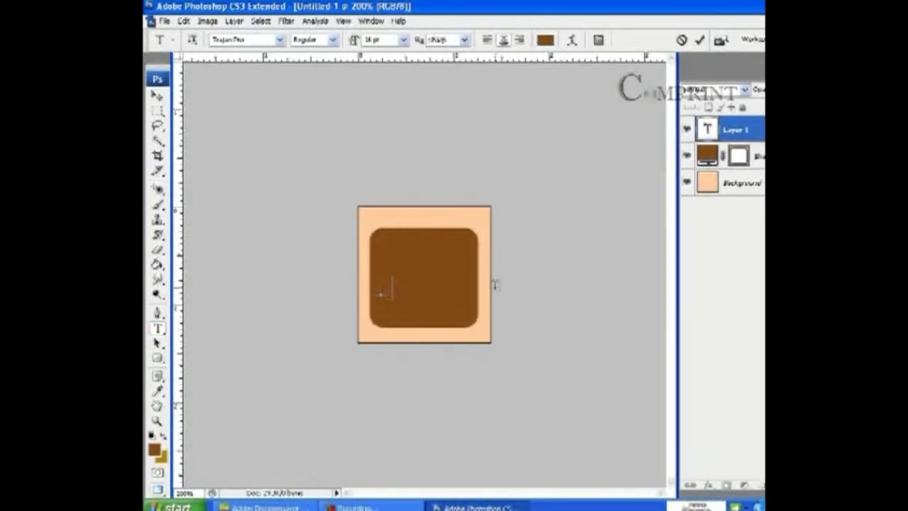
pyautogui.write('MI')
pyautogui.click(157, 96)
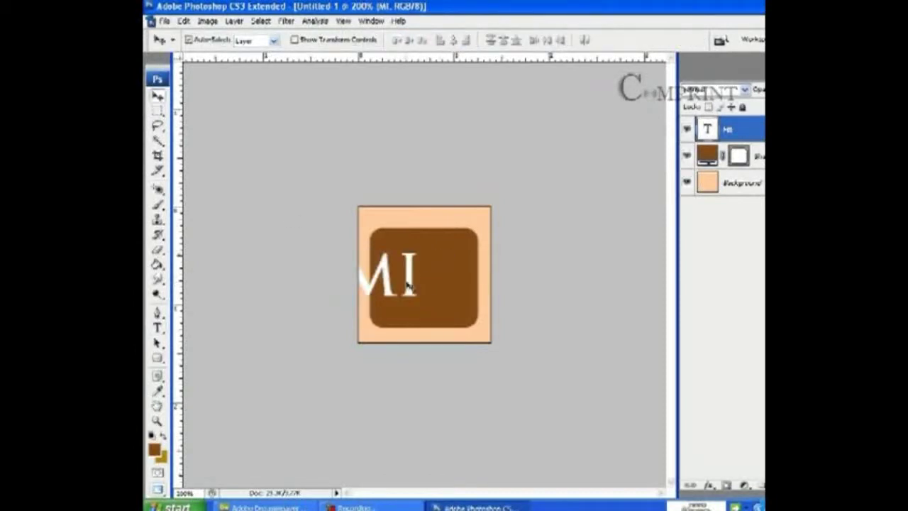
pyautogui.moveTo(410, 286); pyautogui.dragTo(442, 307)
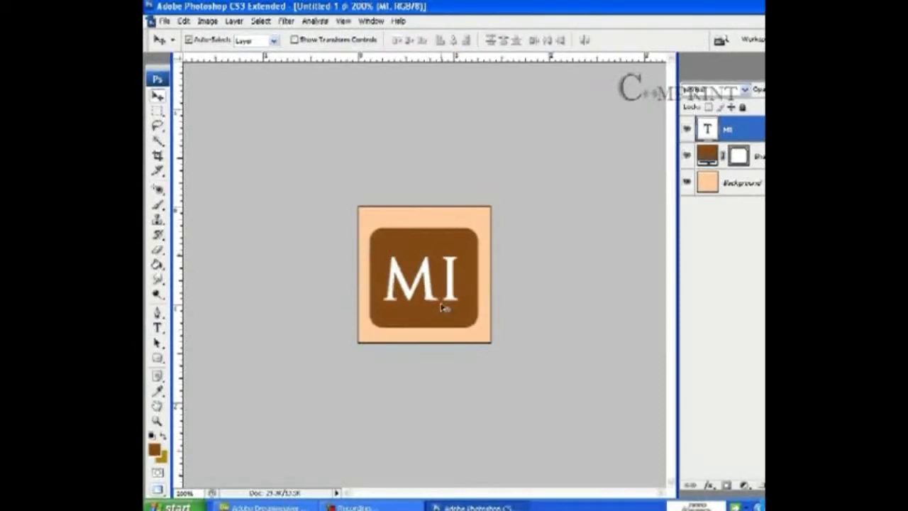
# Select the MI, Shape 1 and Background layers in turn to examine how the logo is layered
pyautogui.click(449, 317)
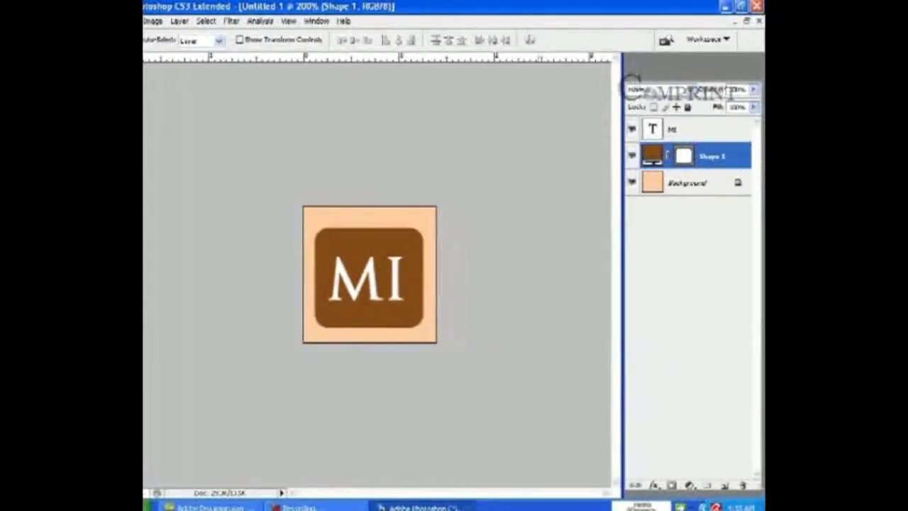
pyautogui.click(721, 136)
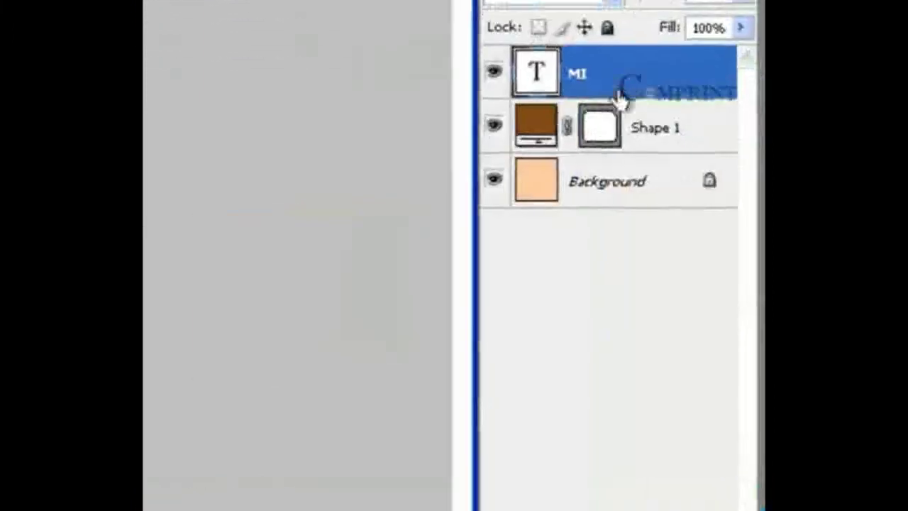
pyautogui.click(703, 158)
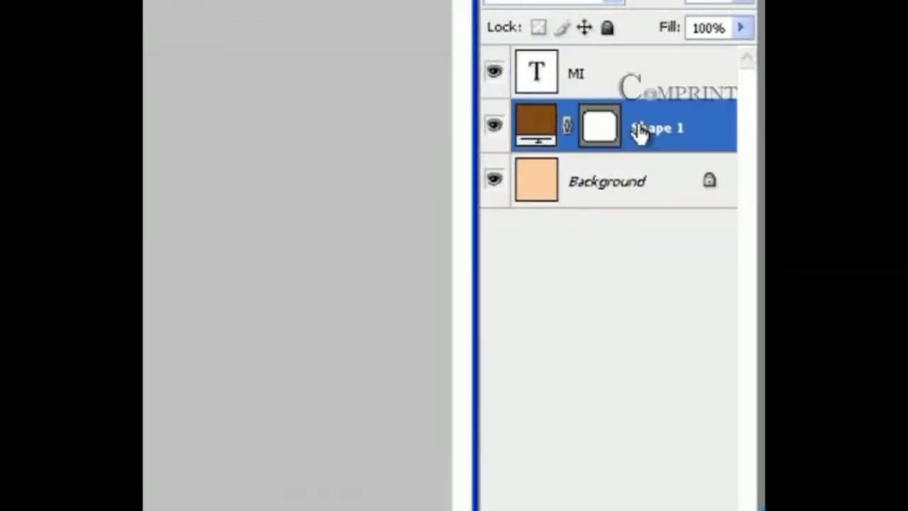
pyautogui.click(613, 190)
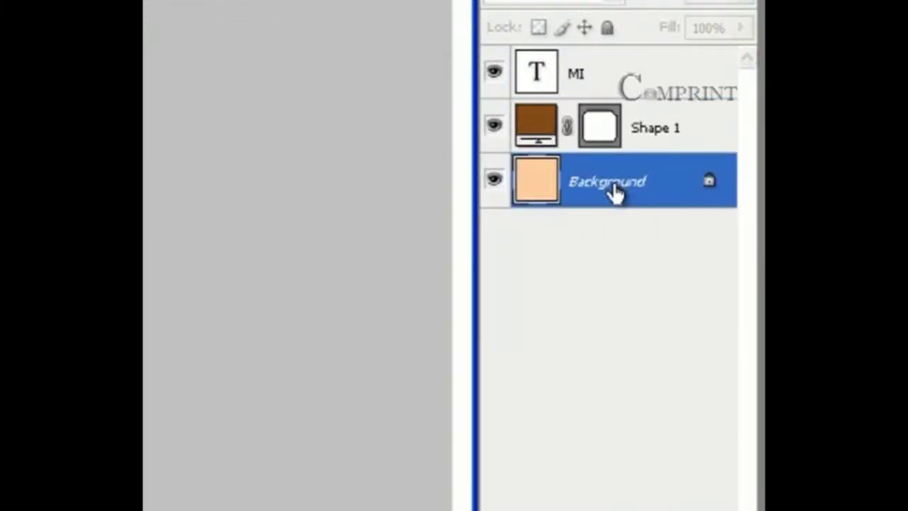
# Merge the MI, Shape 1 and Background layers into a single layer
pyautogui.click(599, 85)
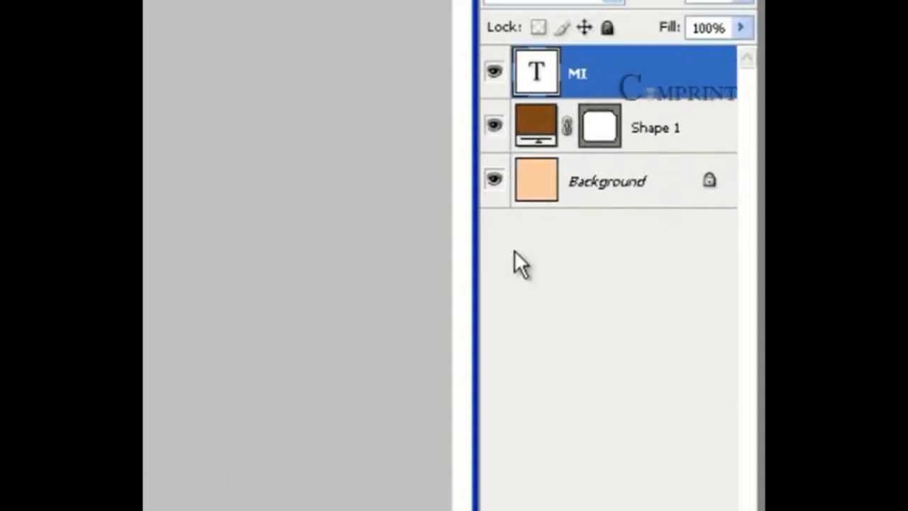
pyautogui.keyDown('shift'); pyautogui.click(631, 132); pyautogui.keyUp('shift')
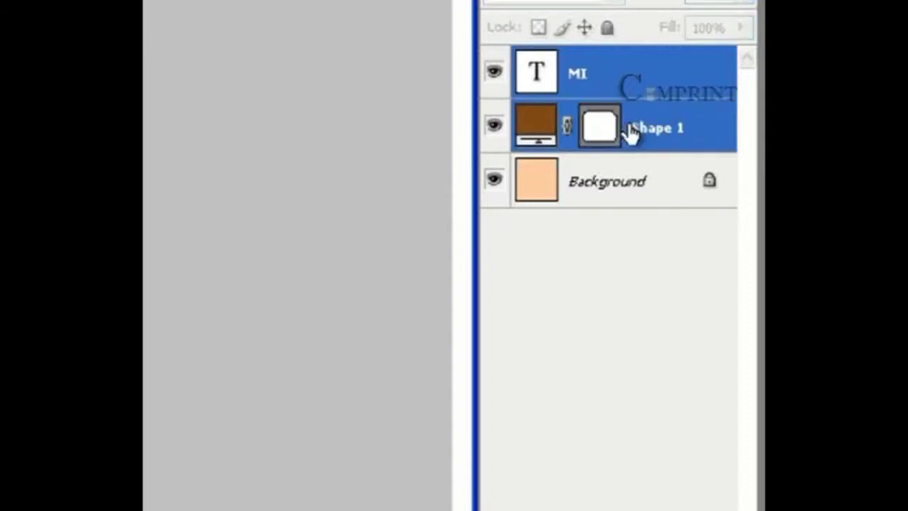
pyautogui.keyDown('shift'); pyautogui.click(608, 181); pyautogui.keyUp('shift')
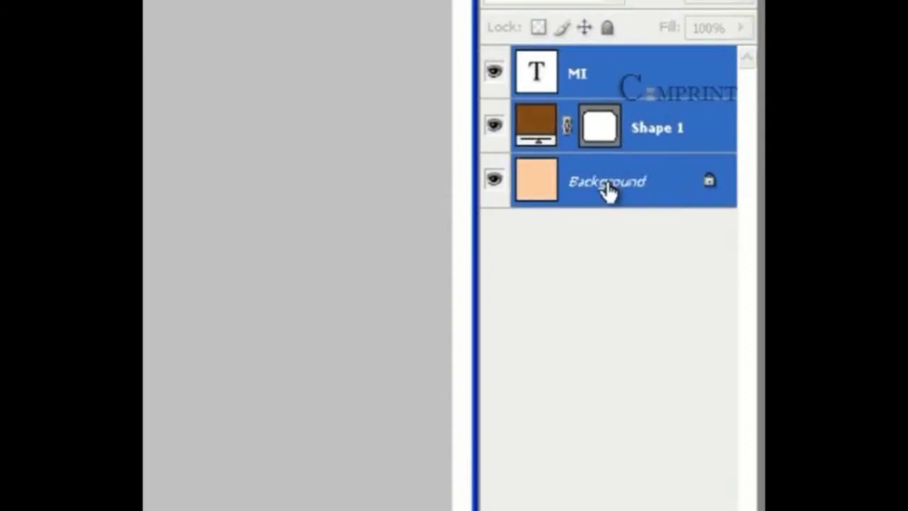
pyautogui.rightClick(608, 180)
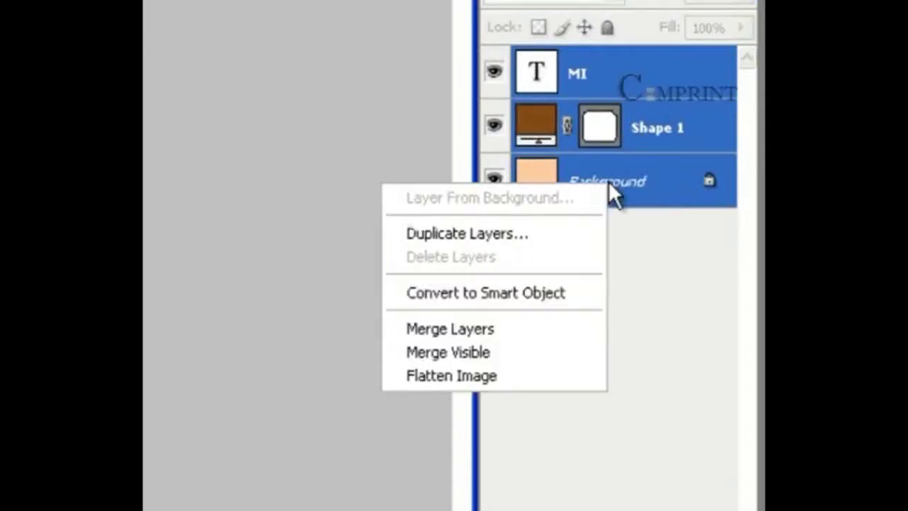
pyautogui.click(452, 329)
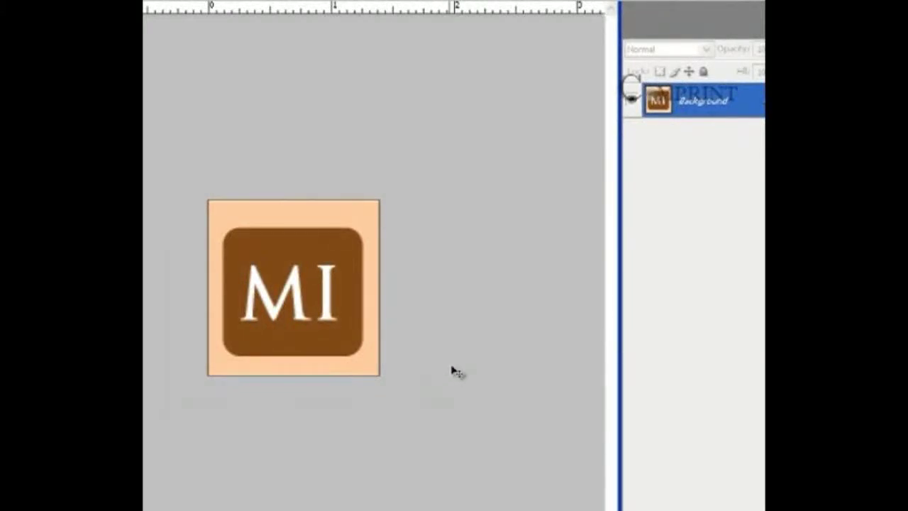
# Start saving the logo image and choose the Desktop as the save location
pyautogui.click(175, 7)
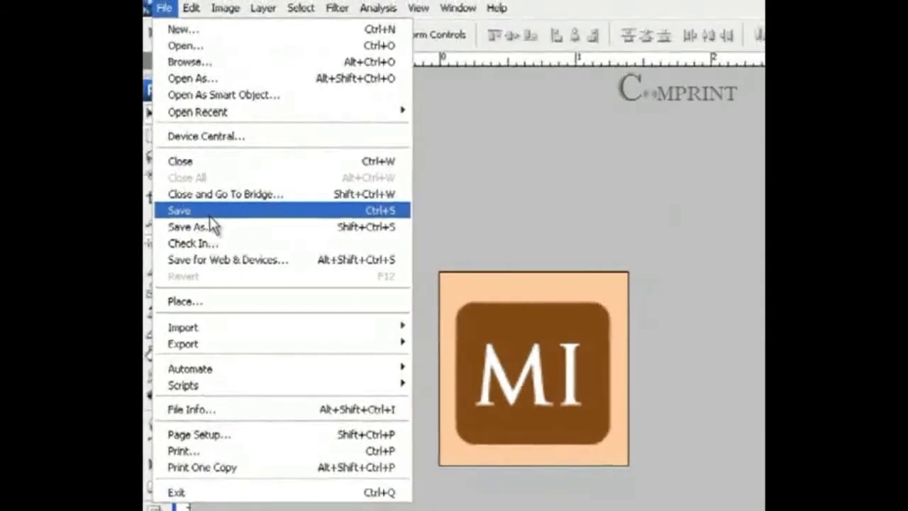
pyautogui.click(211, 217)
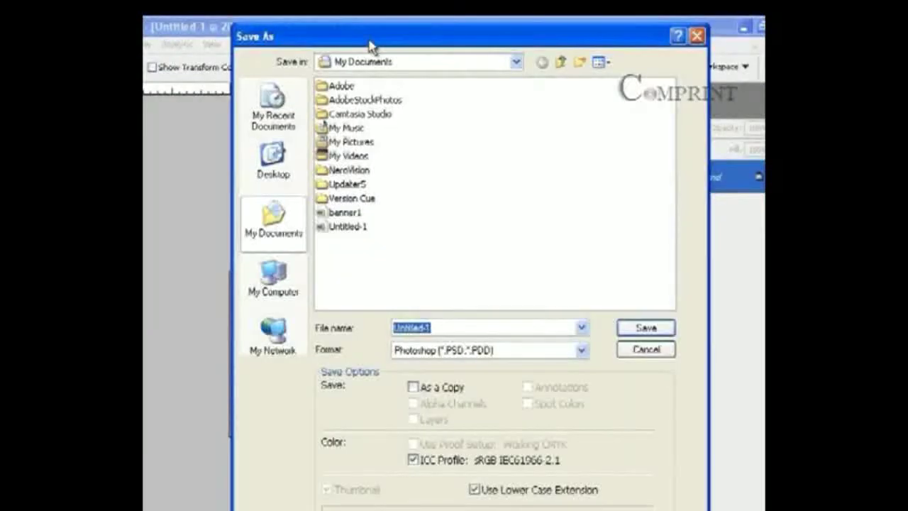
pyautogui.moveTo(369, 47); pyautogui.dragTo(349, 54)
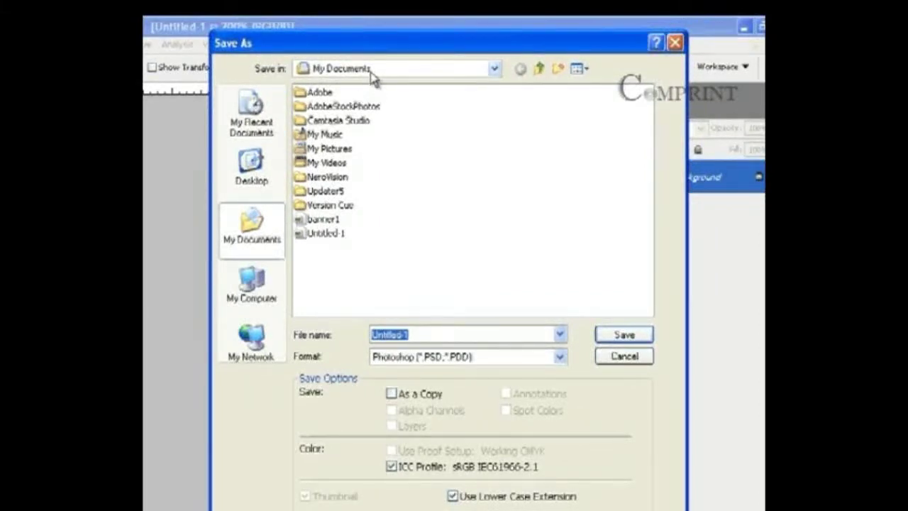
pyautogui.click(371, 71)
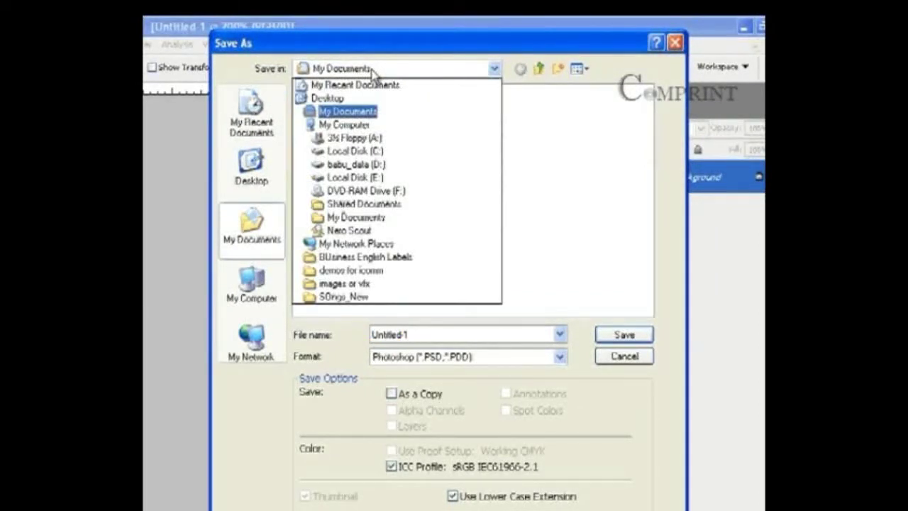
pyautogui.click(359, 98)
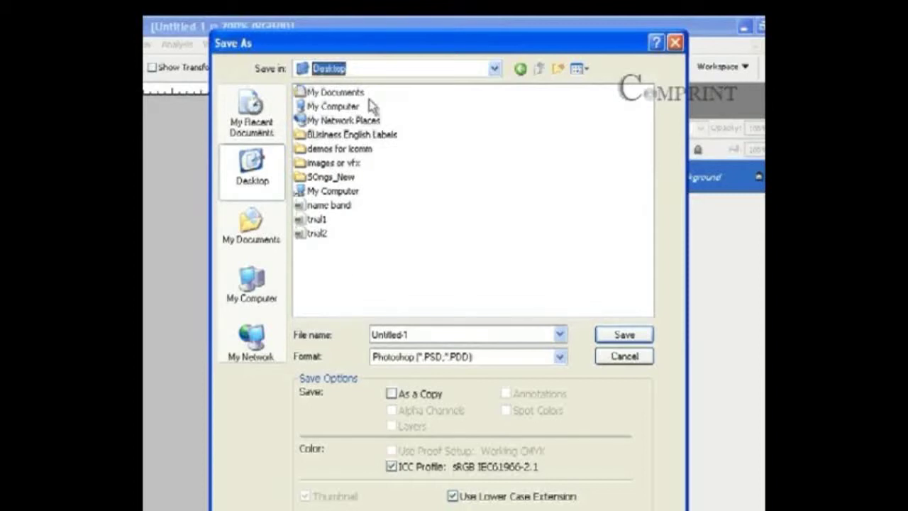
pyautogui.moveTo(331, 45); pyautogui.dragTo(221, 89)
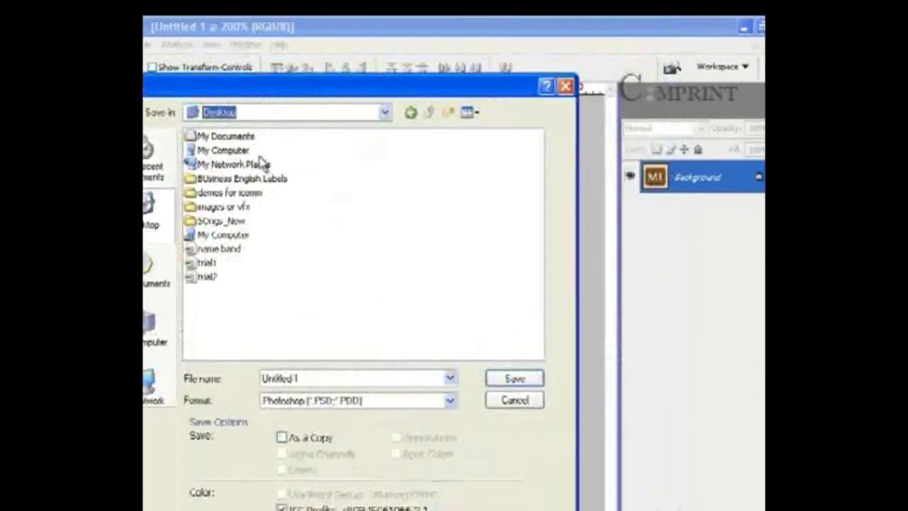
pyautogui.click(252, 117)
pyautogui.click(240, 140)
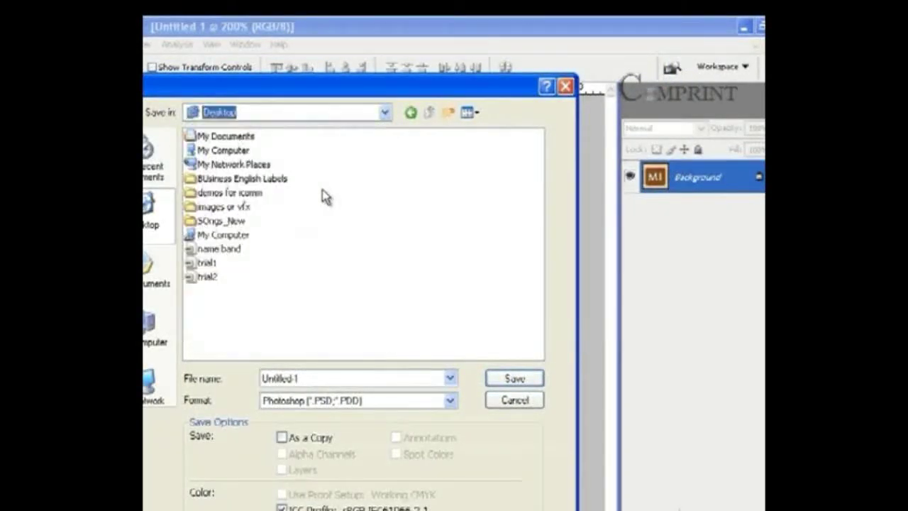
# Name the file logo, choose the PNG format, save it and accept the PNG options
pyautogui.click(287, 378)
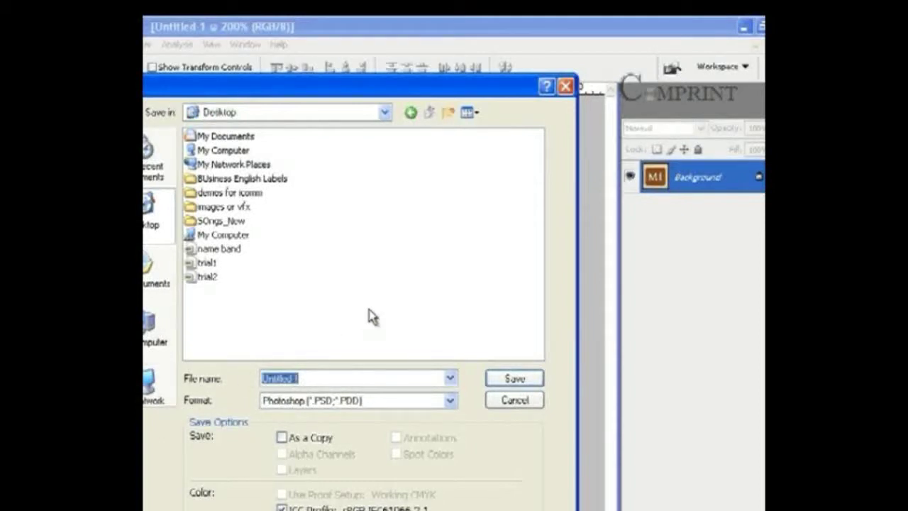
pyautogui.press('BackSpace')
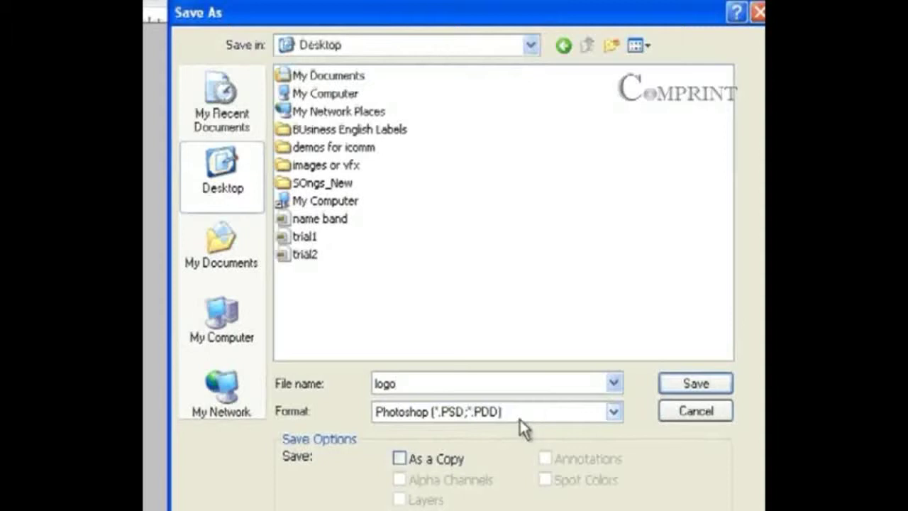
pyautogui.click(520, 418)
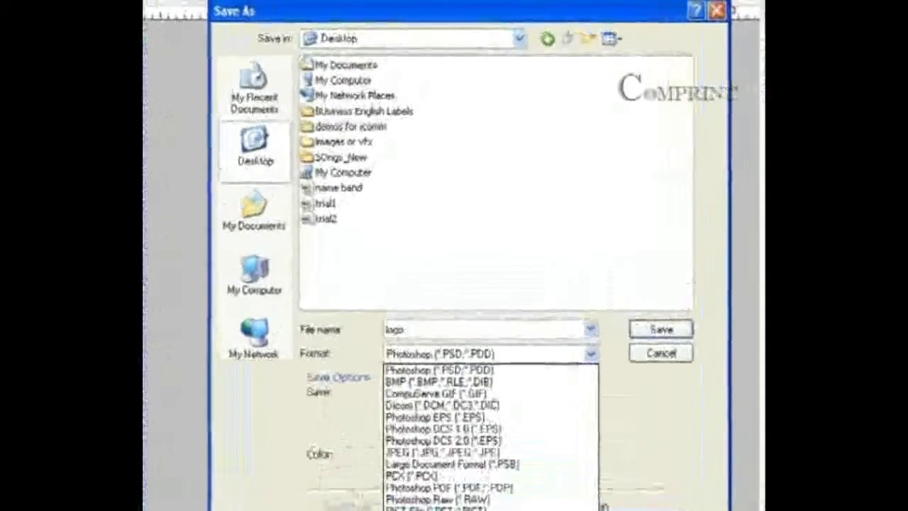
pyautogui.click(419, 448)
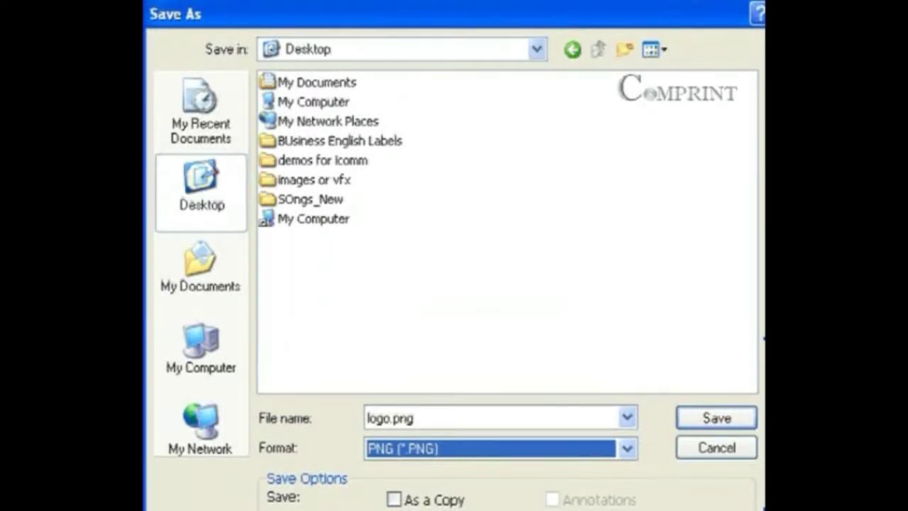
pyautogui.click(691, 419)
pyautogui.click(607, 333)
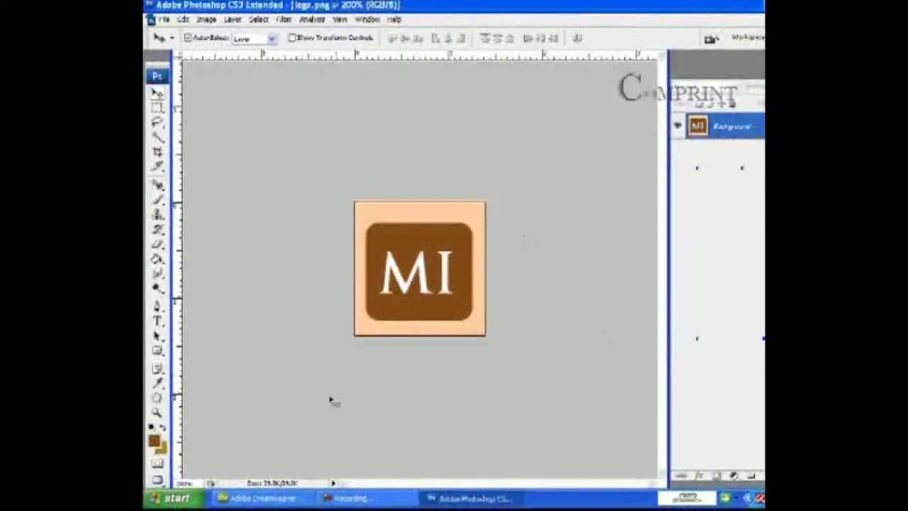
# Switch to Dreamweaver and insert the logo image from the Desktop into the 100 by 100 header cell
pyautogui.click(263, 500)
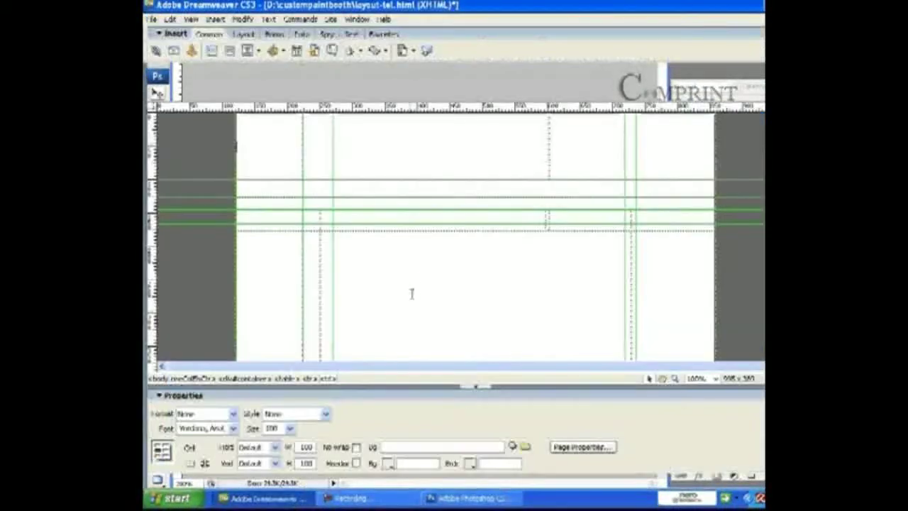
pyautogui.click(259, 145)
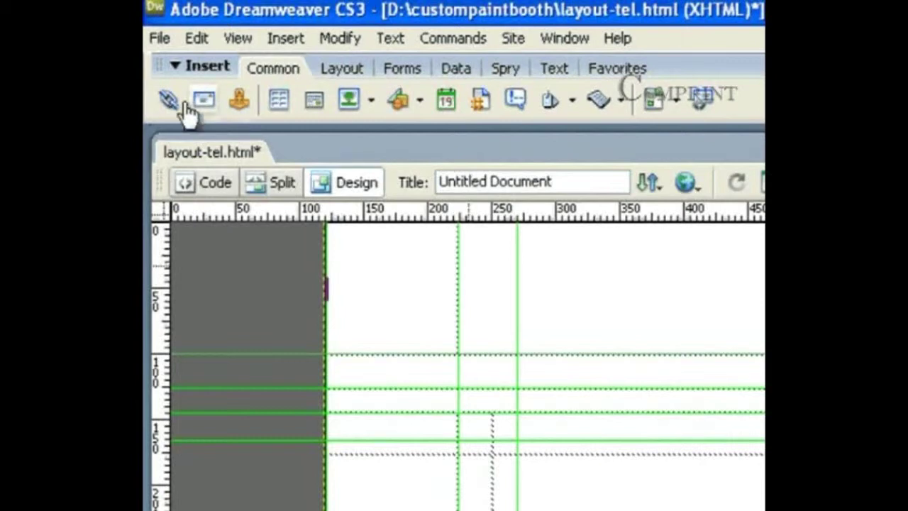
pyautogui.click(370, 103)
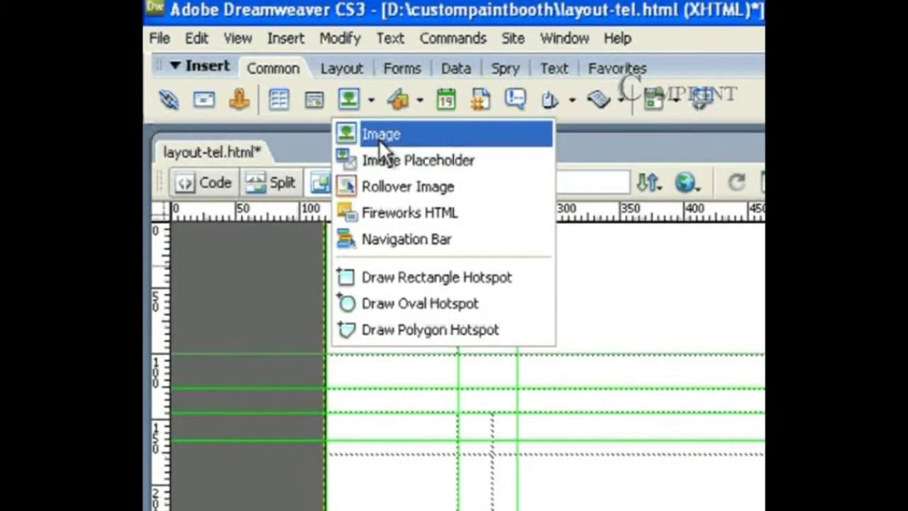
pyautogui.click(381, 136)
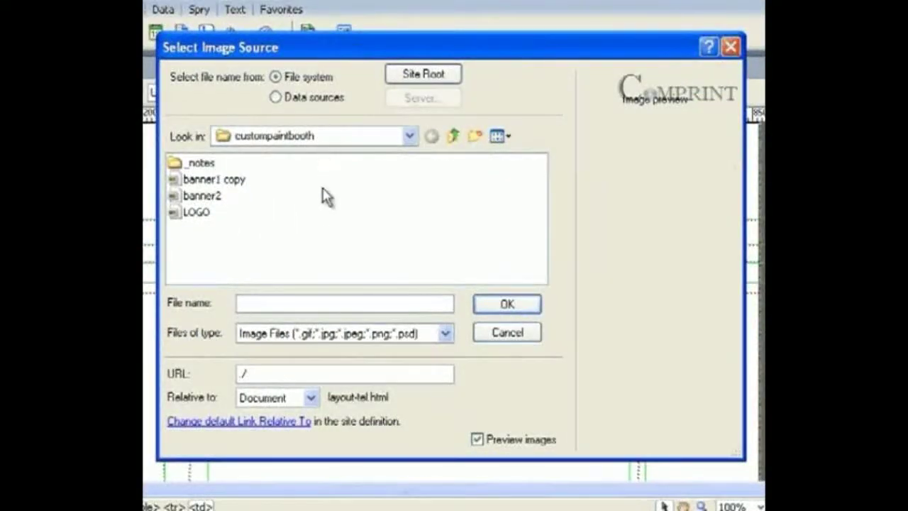
pyautogui.click(323, 138)
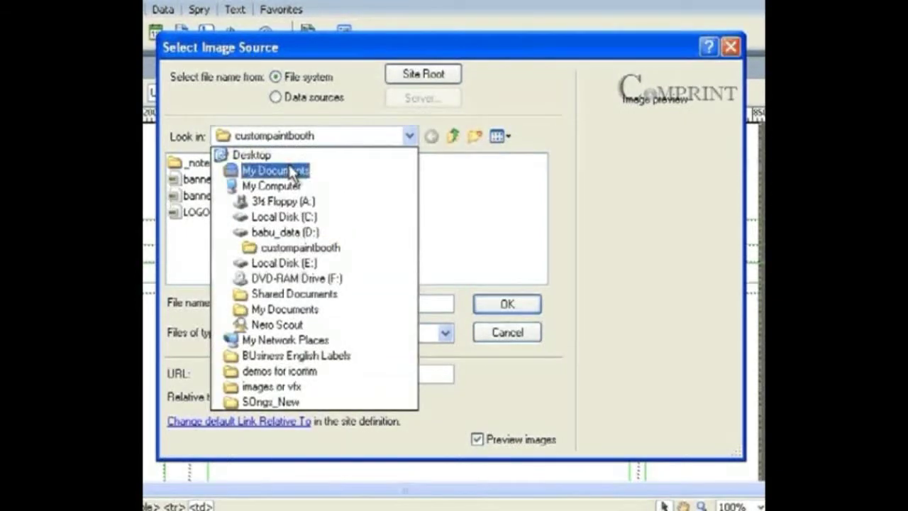
pyautogui.click(253, 155)
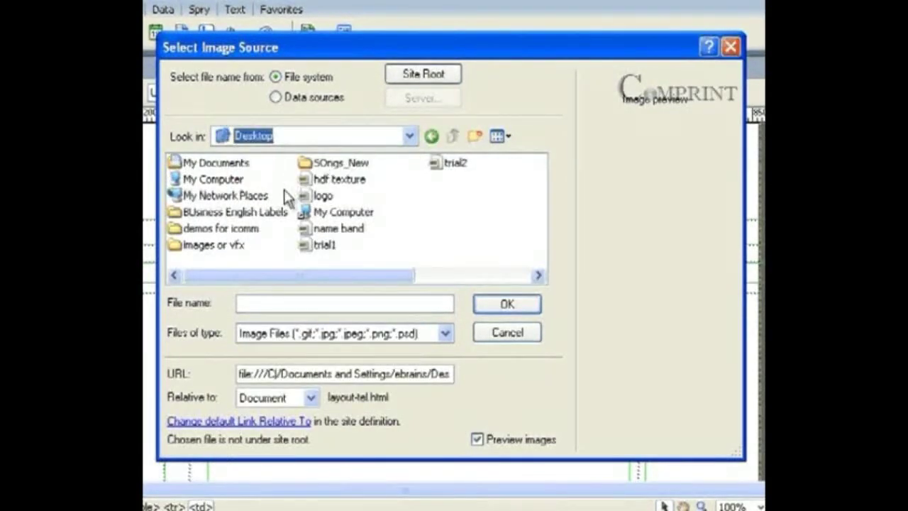
pyautogui.click(323, 198)
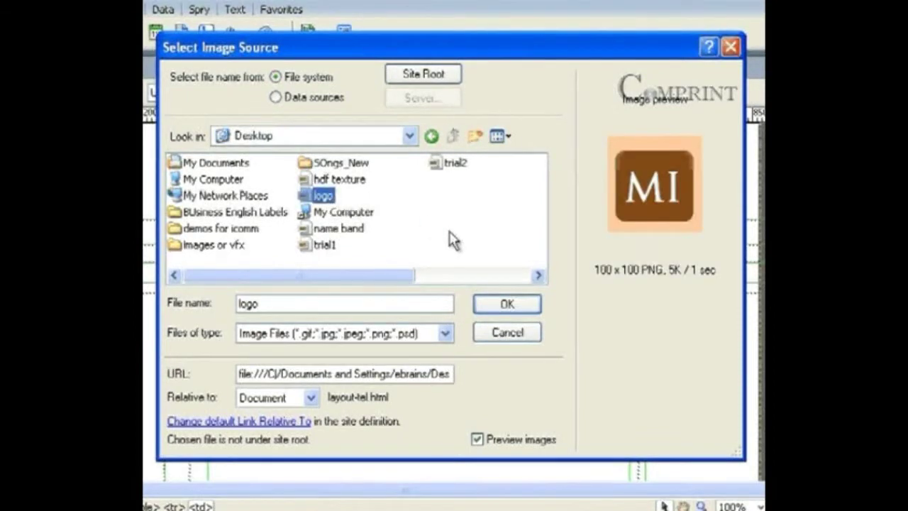
pyautogui.click(489, 311)
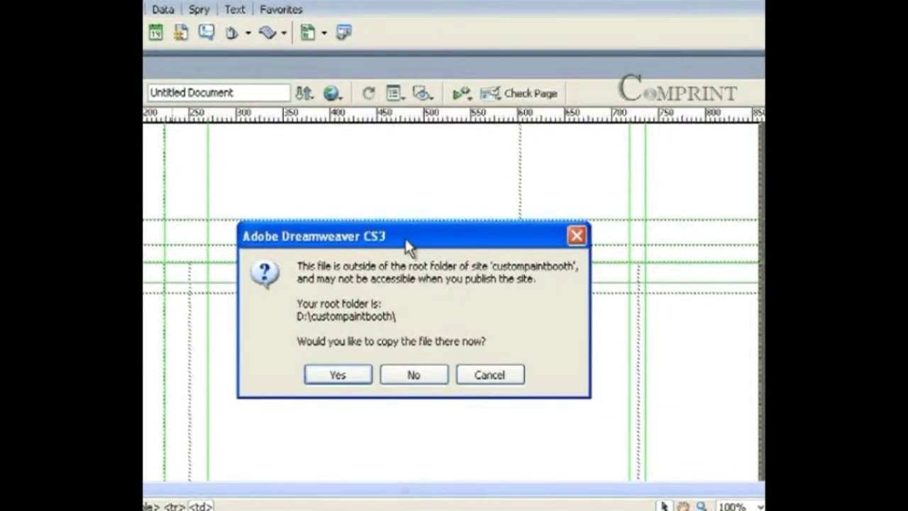
# Copy the logo into the custompaintbooth site folder, replacing the existing logo.png, and leave its alternate text empty
pyautogui.moveTo(408, 241); pyautogui.dragTo(346, 212)
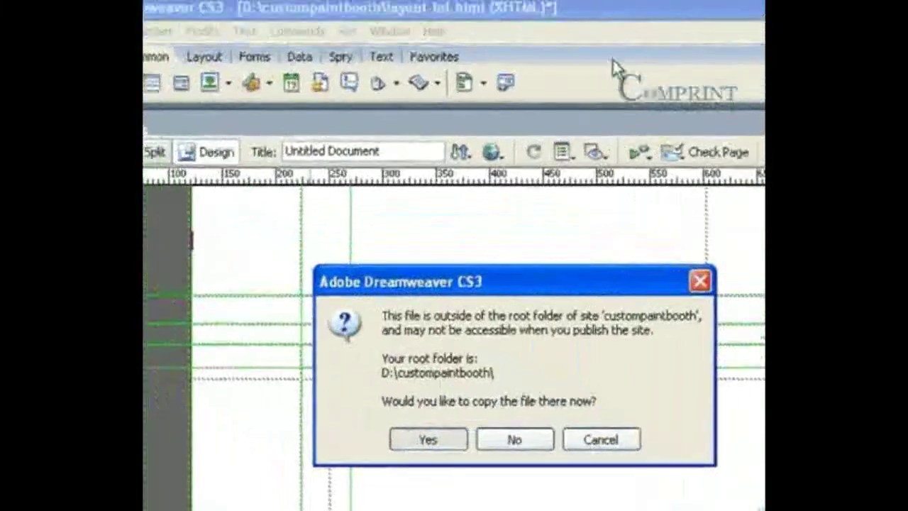
pyautogui.press('Return')
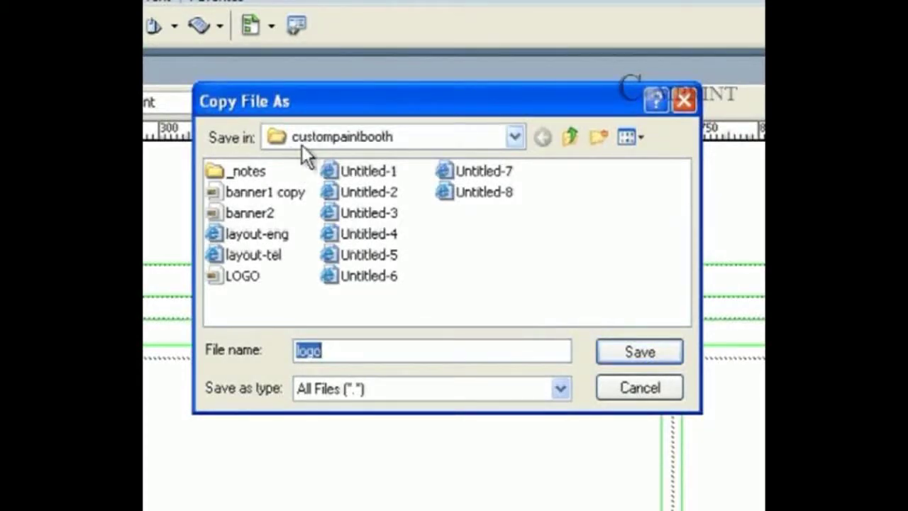
pyautogui.click(652, 351)
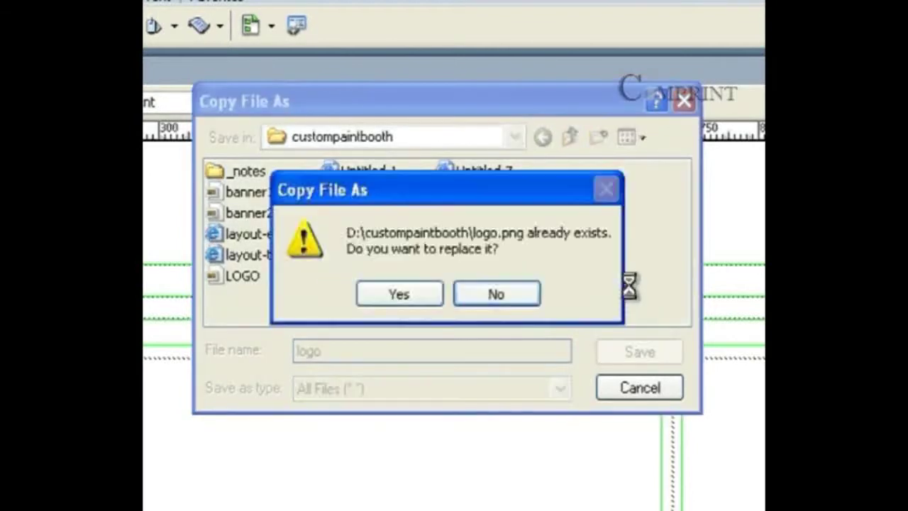
pyautogui.click(420, 292)
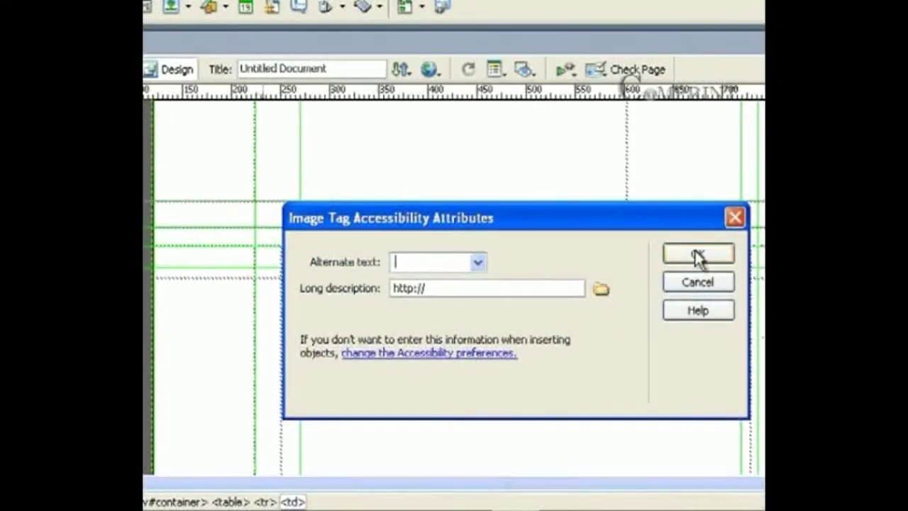
pyautogui.click(698, 255)
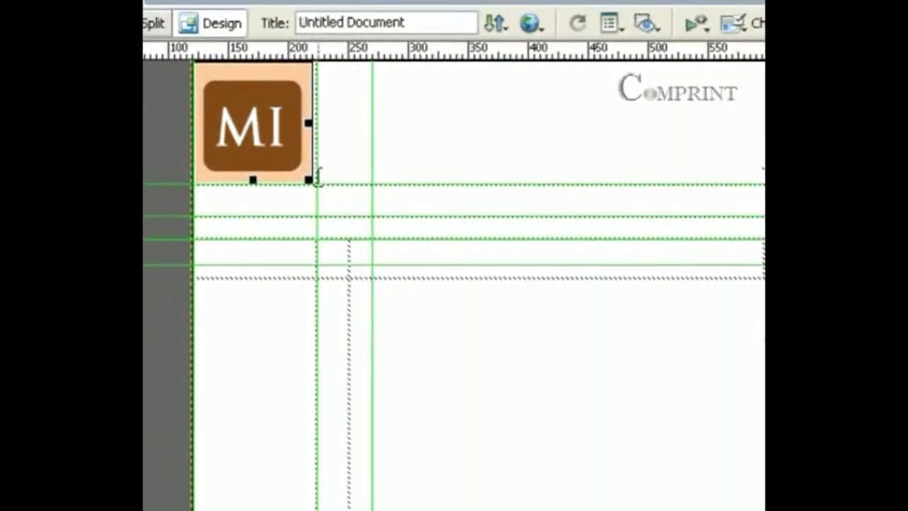
# Align the nearby vertical guide with the logo's right edge and deselect the logo
pyautogui.moveTo(319, 179); pyautogui.dragTo(313, 179)
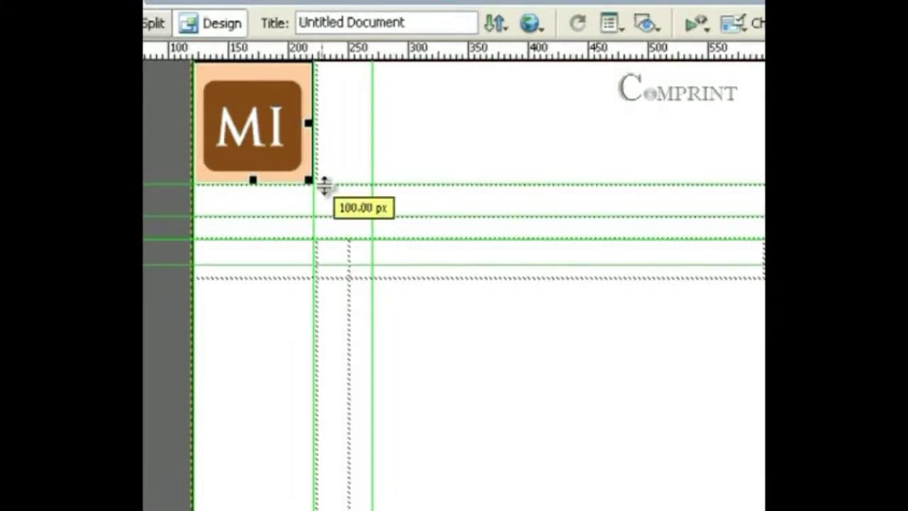
pyautogui.click(298, 155)
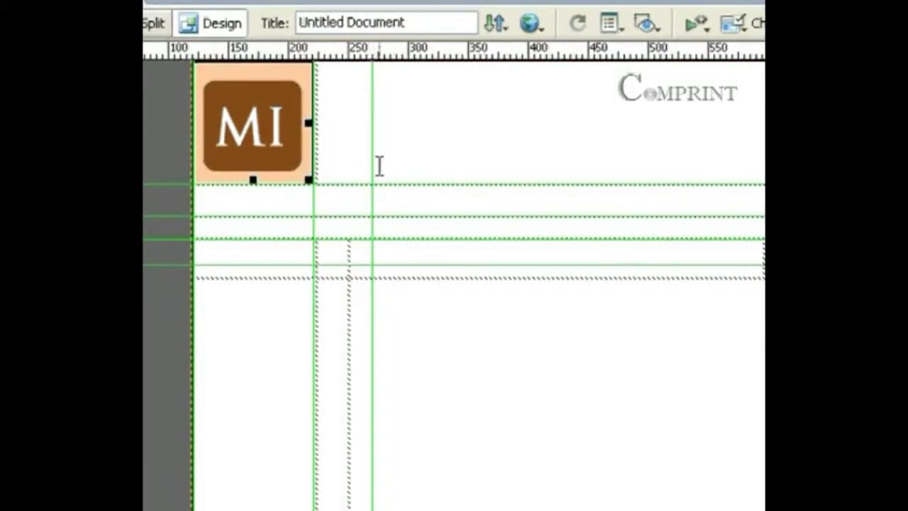
pyautogui.click(345, 142)
pyautogui.click(291, 138)
pyautogui.click(444, 125)
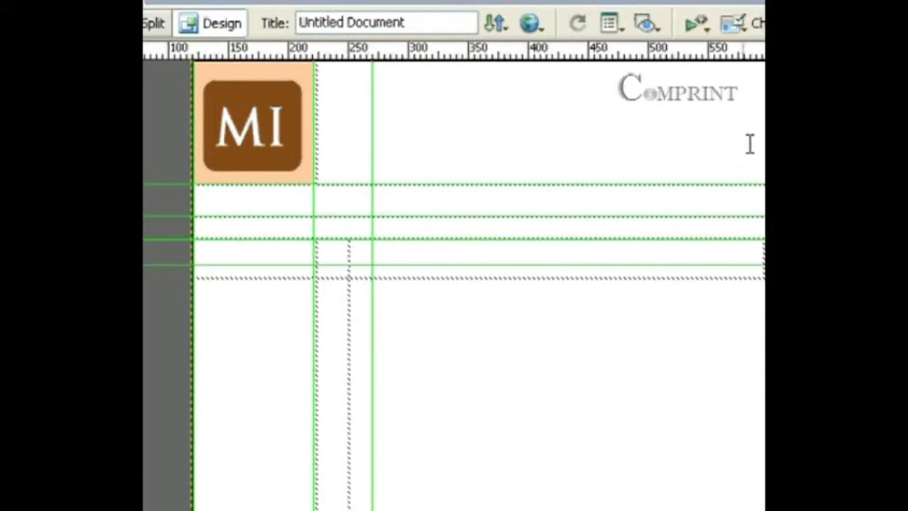
# Insert the banner1 copy image from My Documents into the header cell beside the MI logo
pyautogui.click(738, 168)
pyautogui.hotkey('alt', 'i')
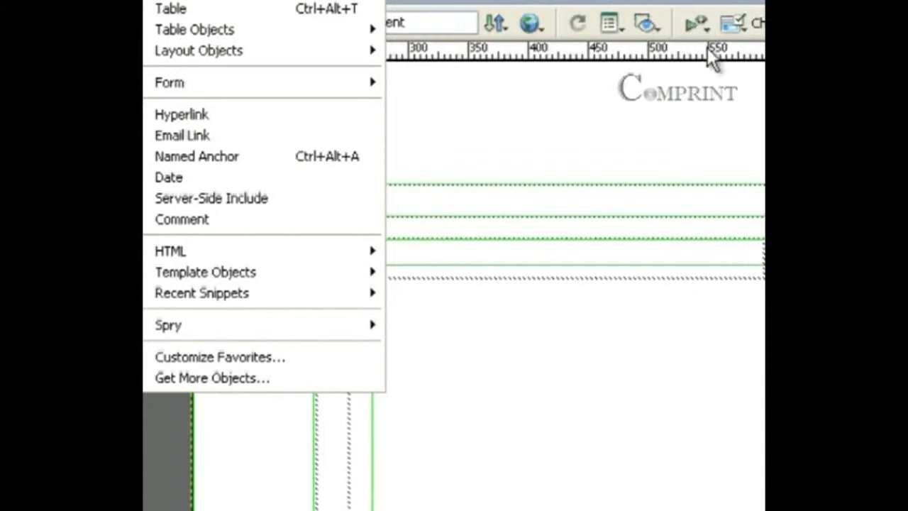
pyautogui.press('i')
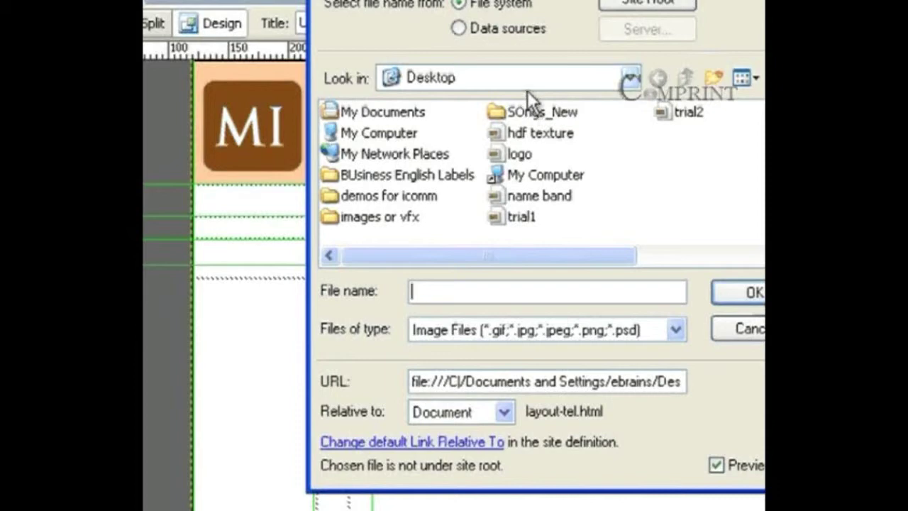
pyautogui.click(574, 86)
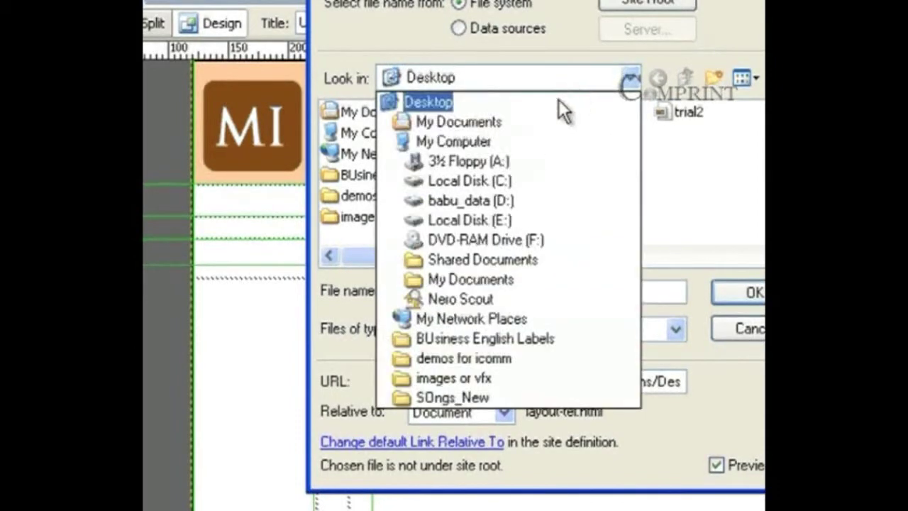
pyautogui.click(503, 128)
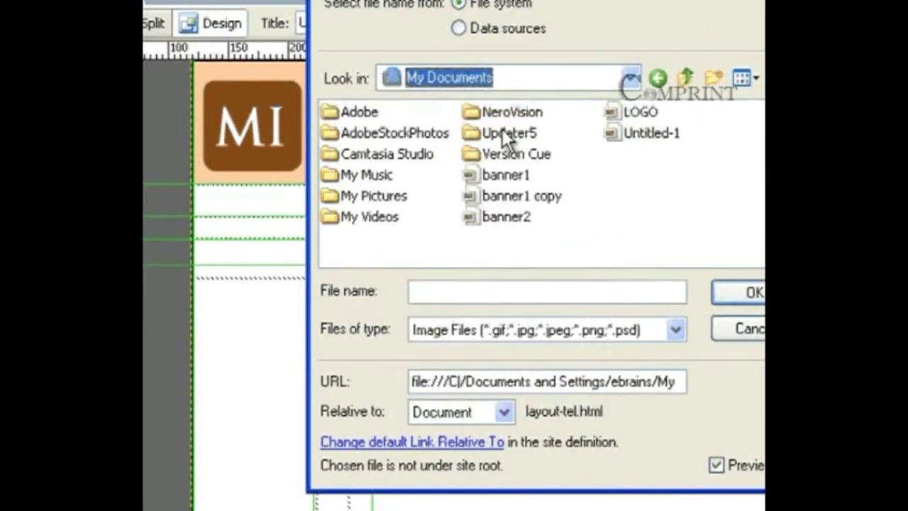
pyautogui.click(529, 194)
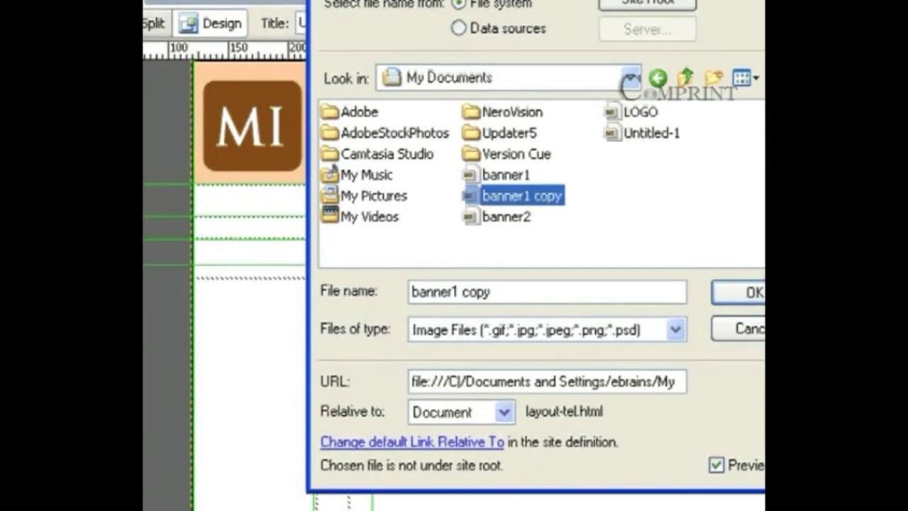
pyautogui.click(744, 291)
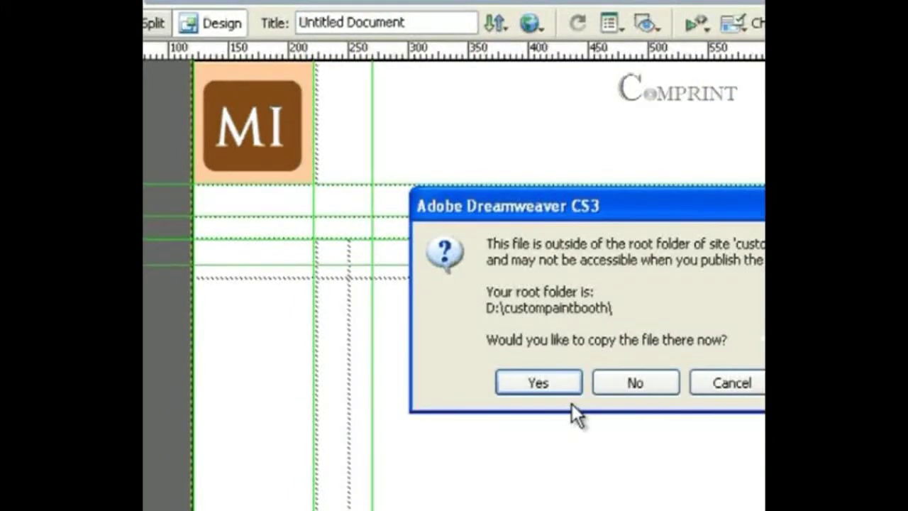
# Copy the banner image into the custompaintbooth site folder as banner2, overwriting the existing file
pyautogui.click(577, 382)
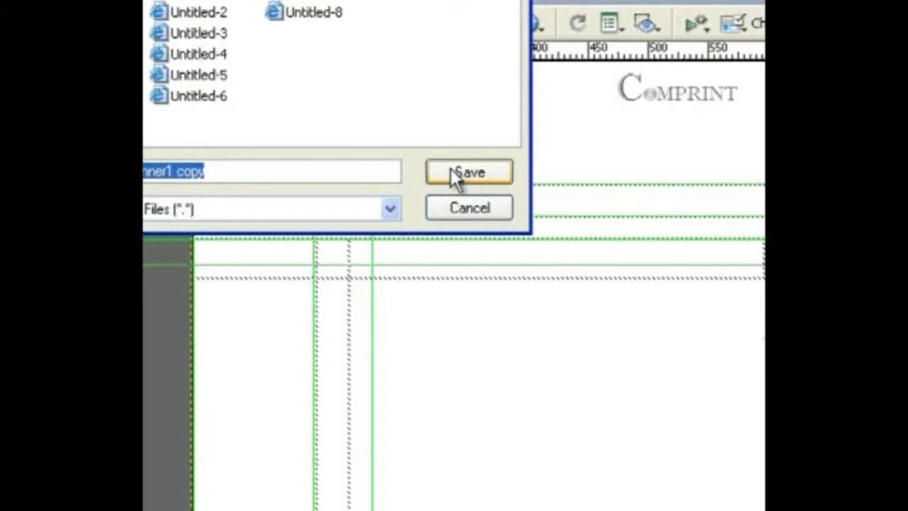
pyautogui.moveTo(204, 171); pyautogui.dragTo(165, 178)
pyautogui.write('2')
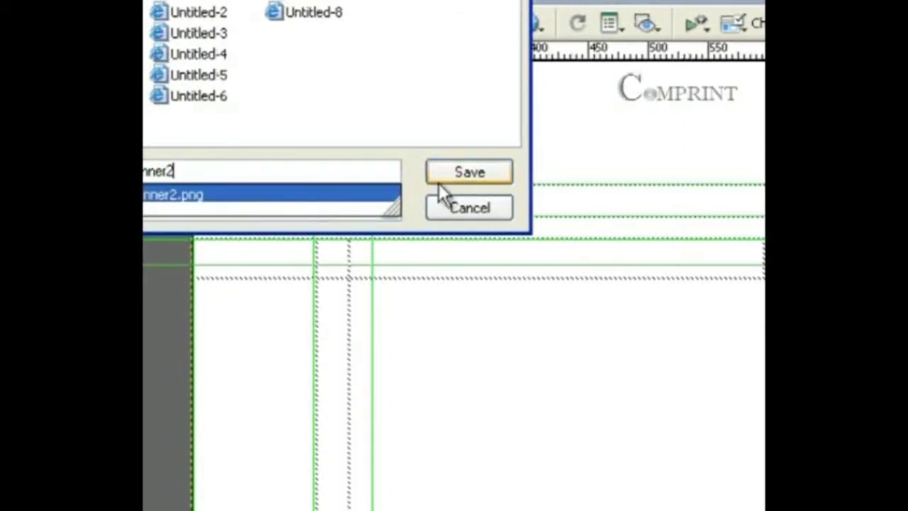
pyautogui.click(454, 177)
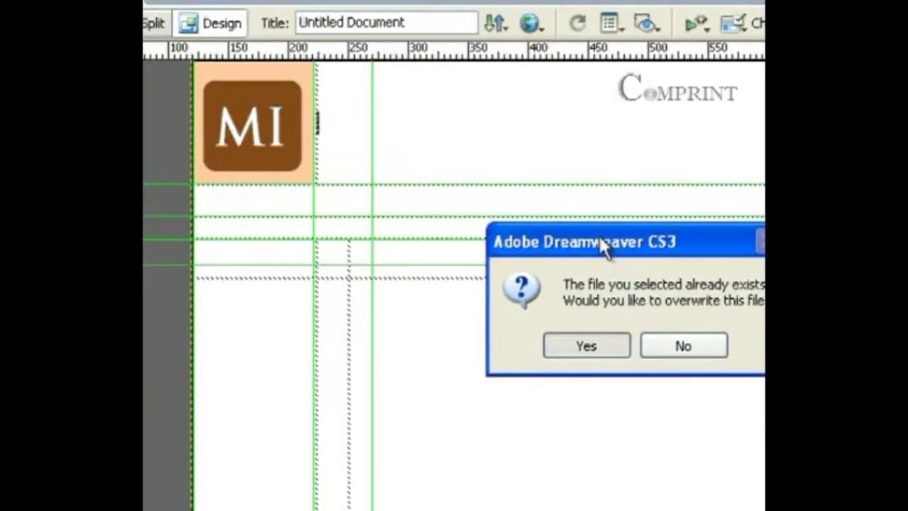
pyautogui.click(798, 247)
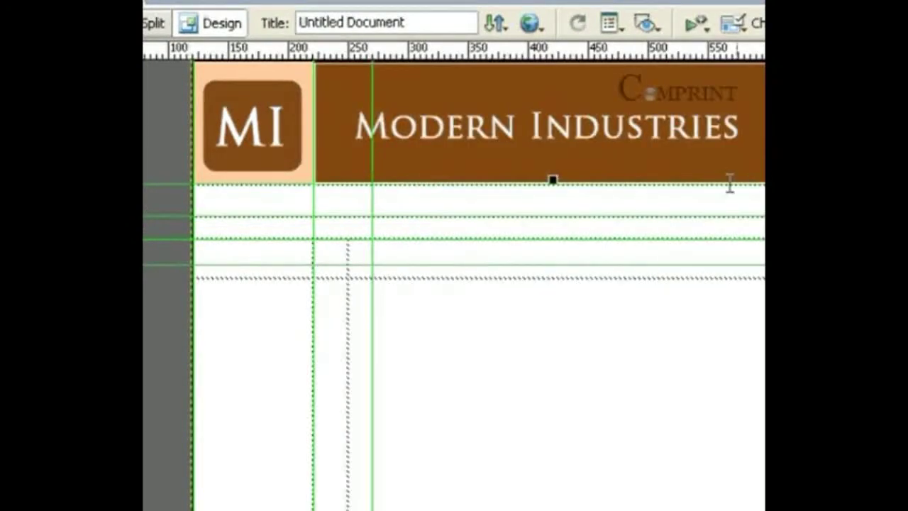
# Deselect the inserted banner and choose banner2 from My Documents as the next image to insert
pyautogui.click(708, 501)
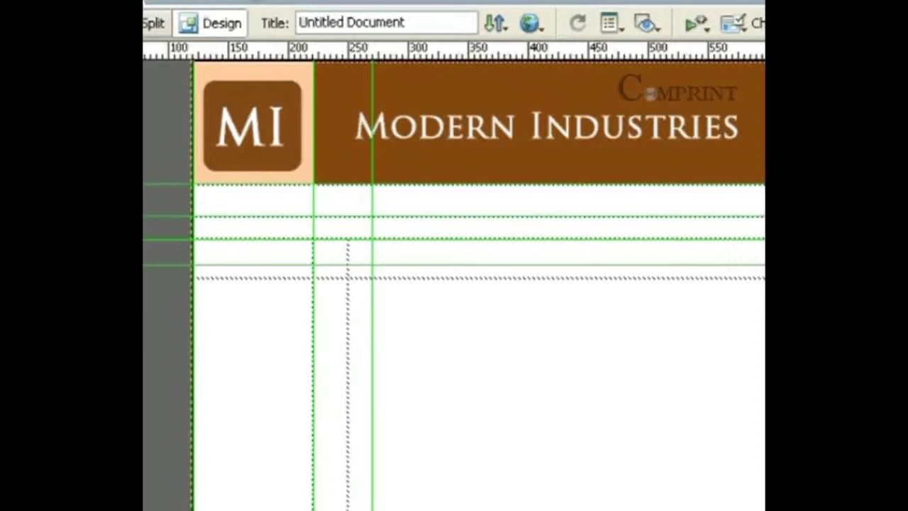
pyautogui.hotkey('ctrl', 'alt', 'i')
pyautogui.click(508, 81)
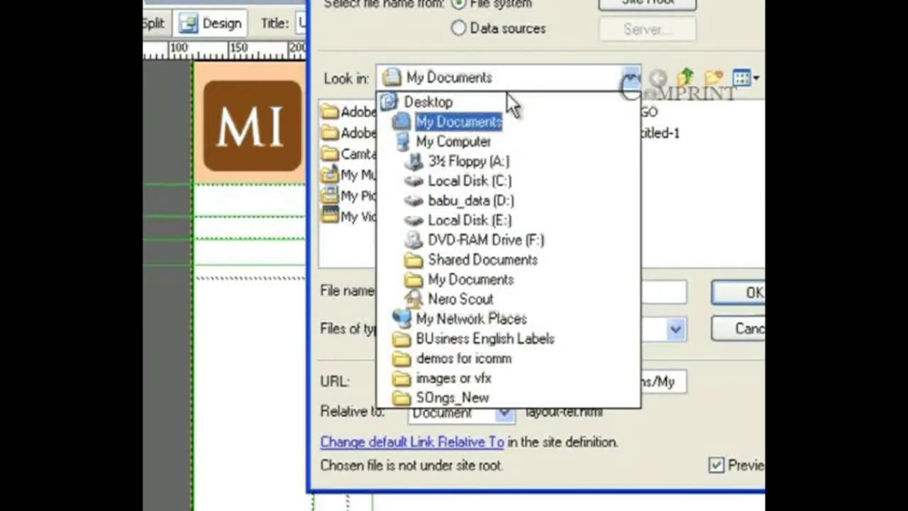
pyautogui.click(513, 78)
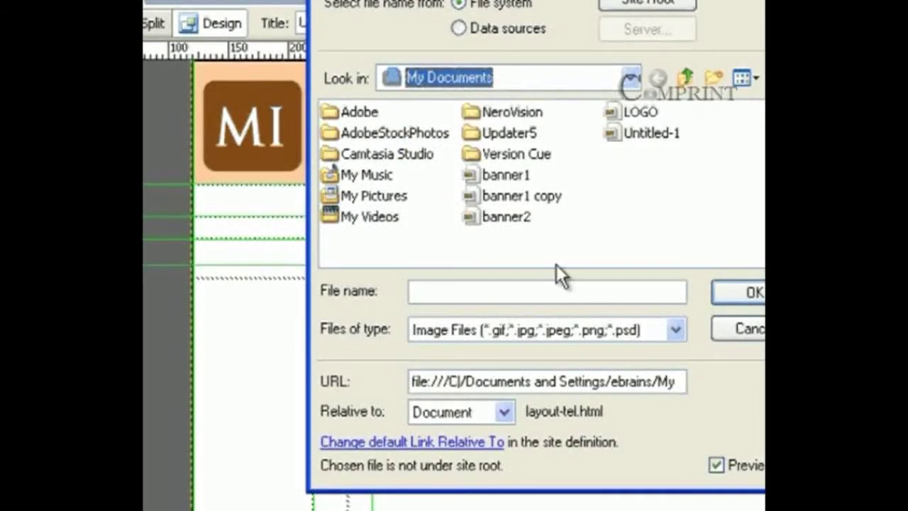
pyautogui.click(504, 217)
pyautogui.click(750, 292)
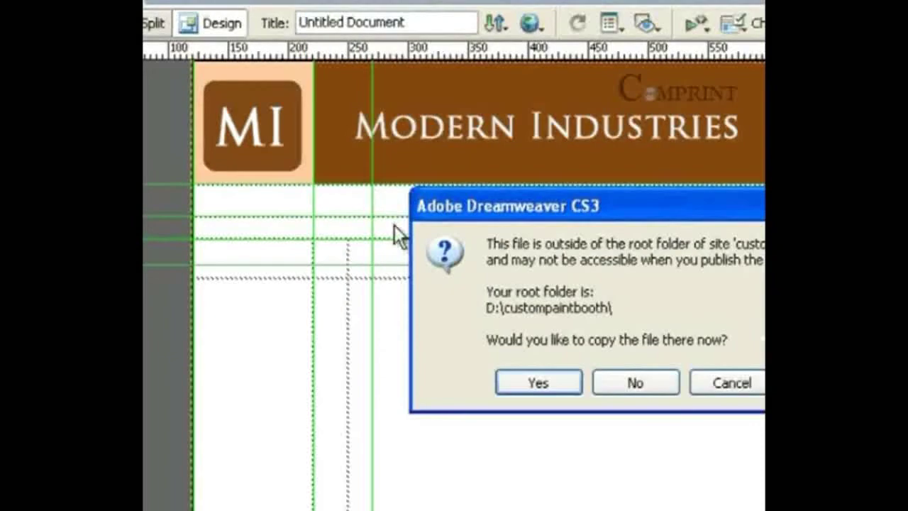
# Copy the second banner image into the site folder under the new name banner22 and complete its insertion
pyautogui.click(572, 383)
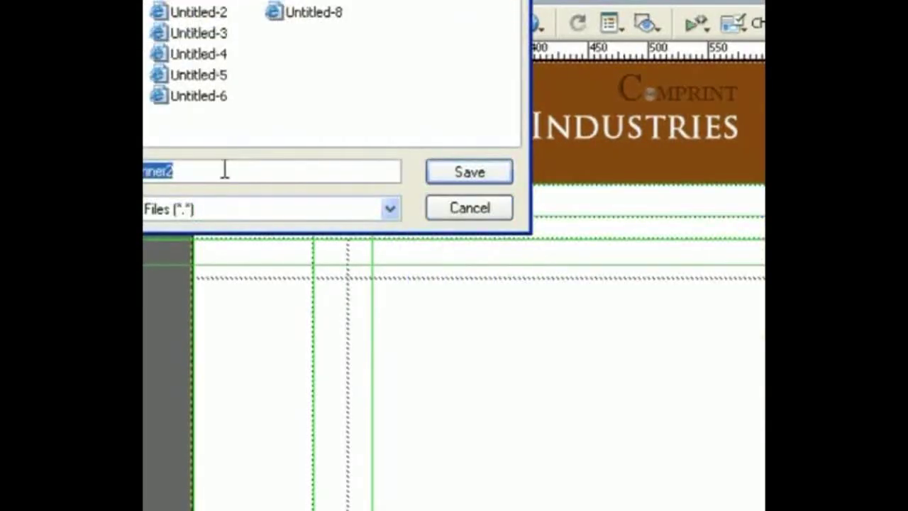
pyautogui.click(191, 170)
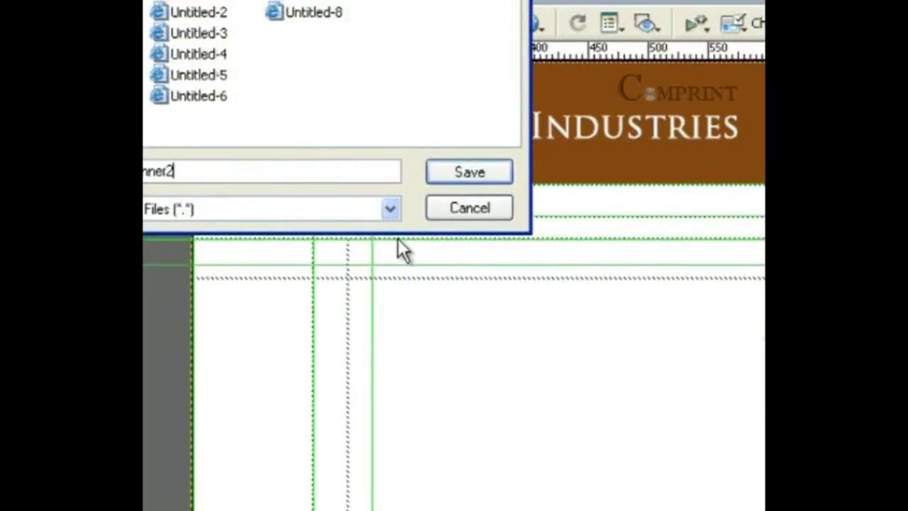
pyautogui.click(469, 171)
pyautogui.click(257, 118)
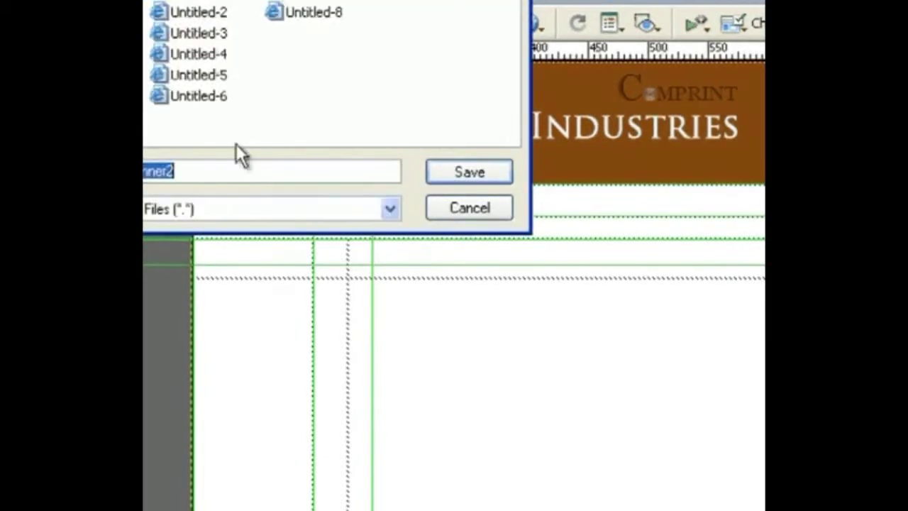
pyautogui.click(174, 170)
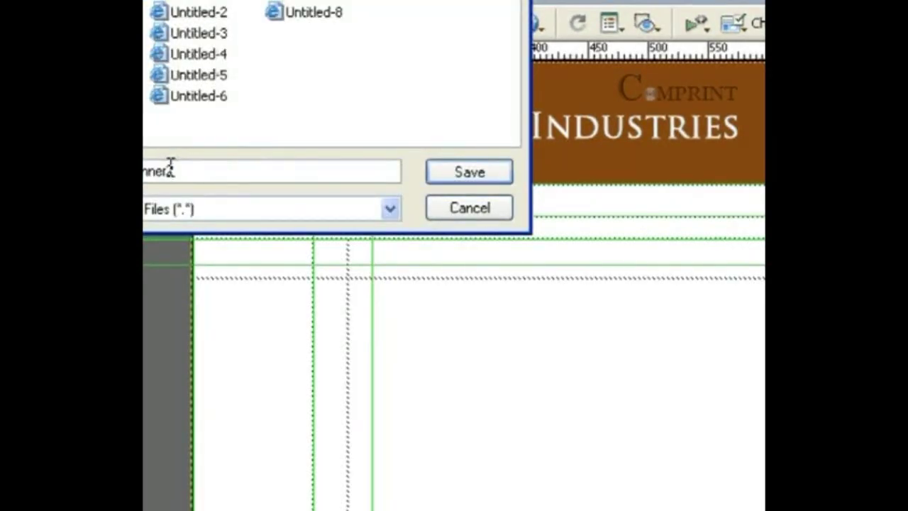
pyautogui.write('2')
pyautogui.click(454, 170)
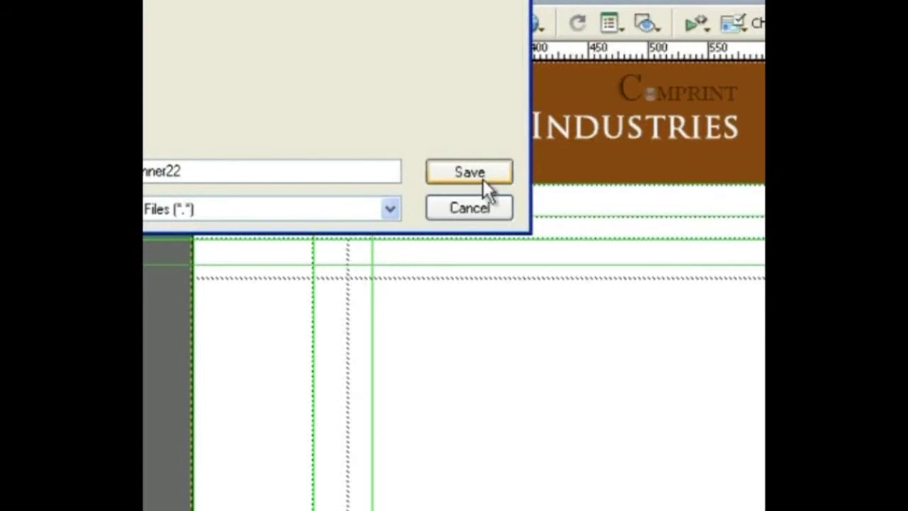
pyautogui.press('Return')
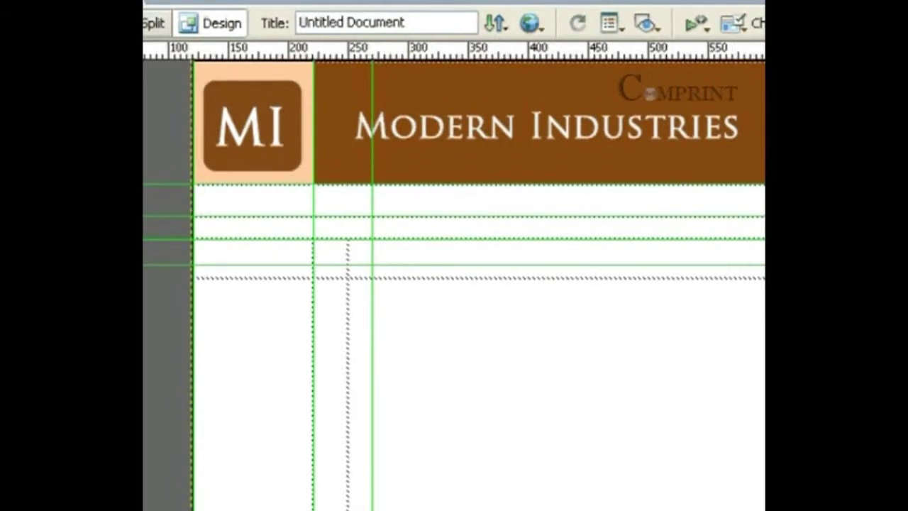
# Preview the page in Internet Explorer, saving the changes to layout-tel, then close the preview and return to the layout's main content area
pyautogui.scroll(-3, 484, 127)
pyautogui.scroll(3, 569, 266)
pyautogui.click(531, 24)
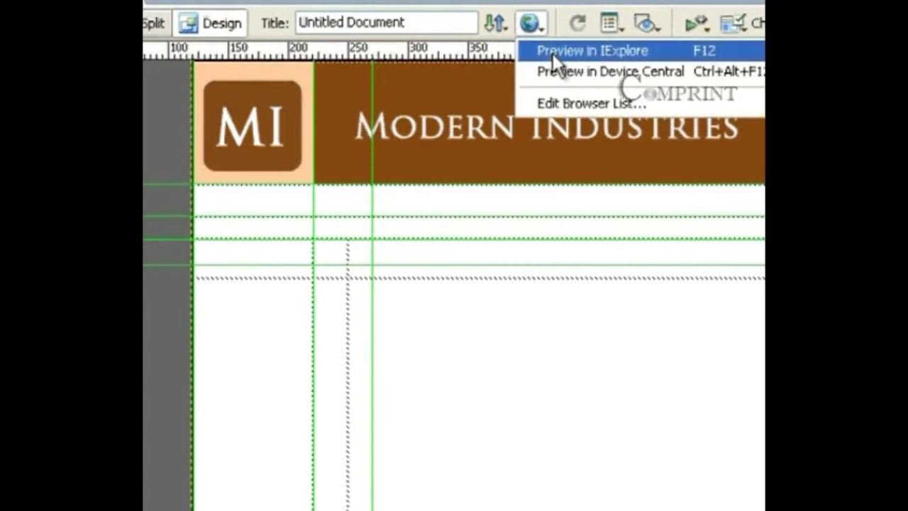
pyautogui.click(552, 51)
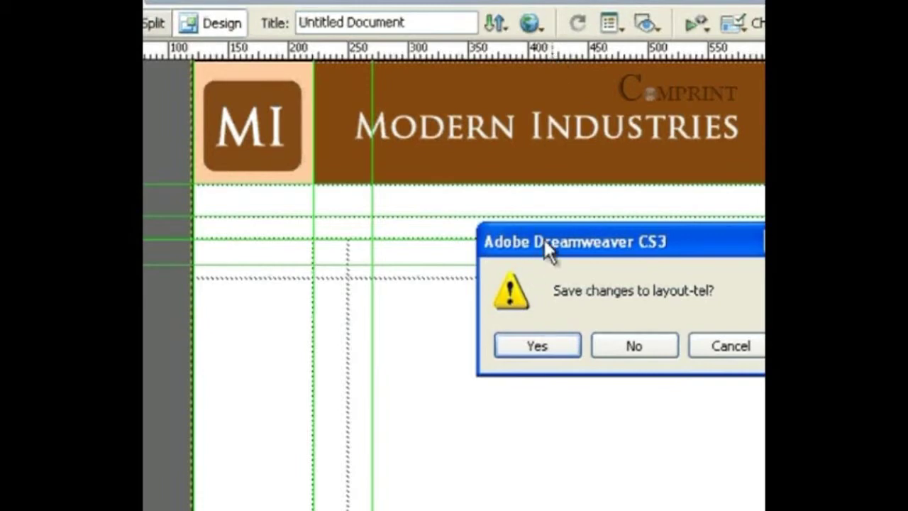
pyautogui.moveTo(545, 239); pyautogui.dragTo(551, 150)
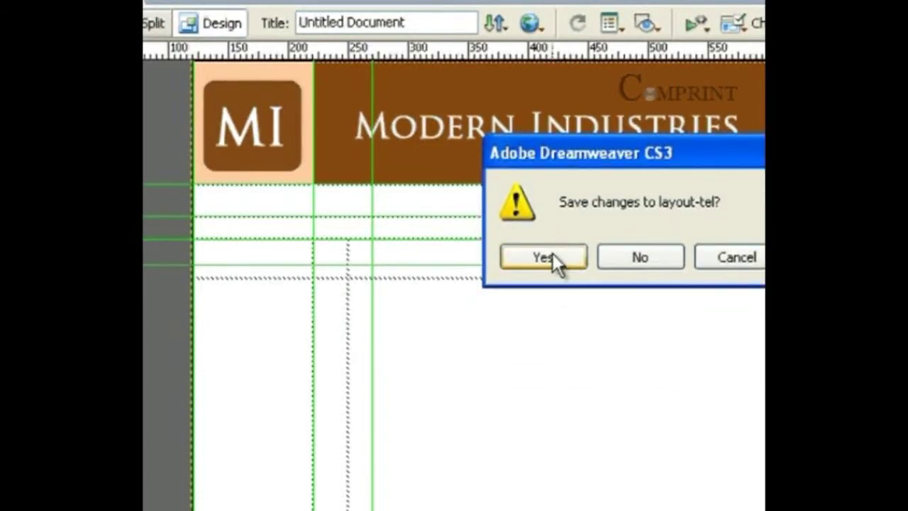
pyautogui.click(552, 255)
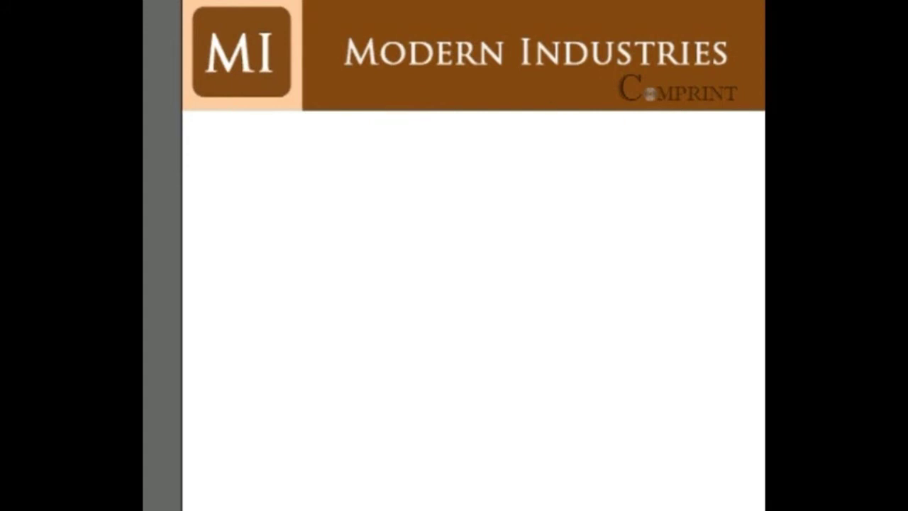
pyautogui.hotkey('alt', 'F4')
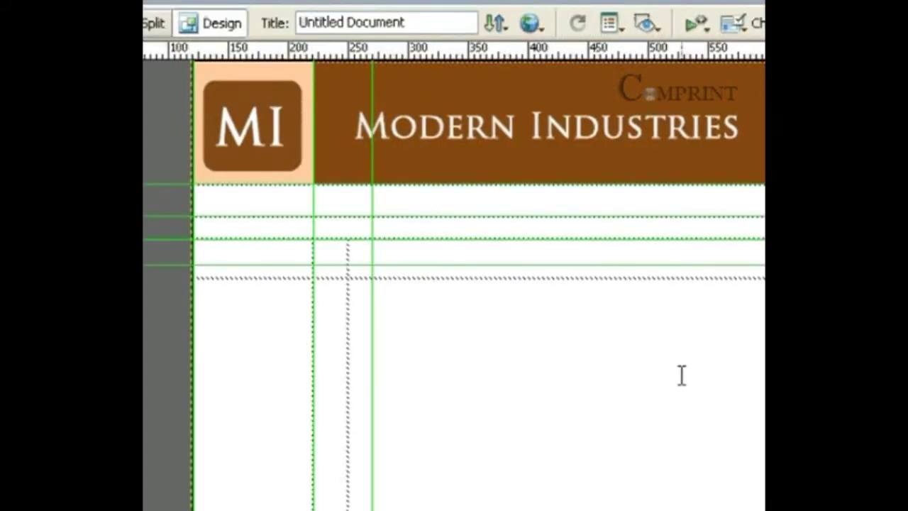
pyautogui.click(681, 375)
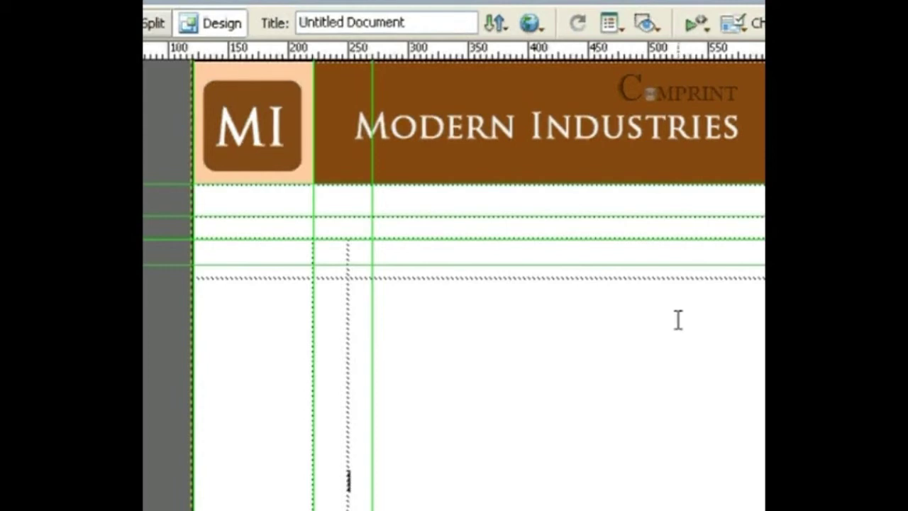